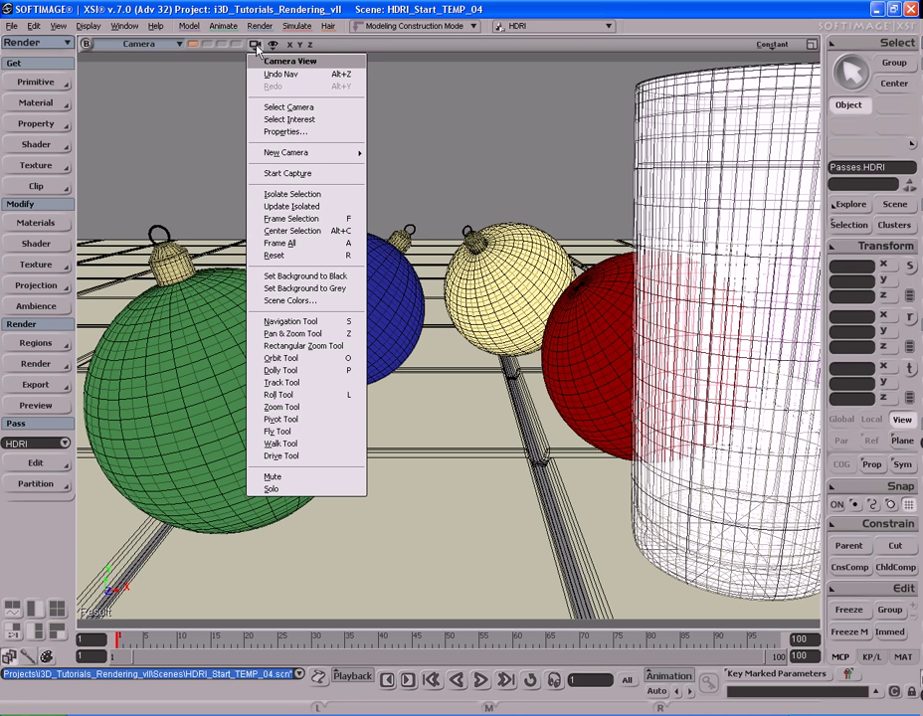
# Add the mia_Photographic_Exposure preset from the mental images presets to the camera's lens shaders
pyautogui.click(287, 134)
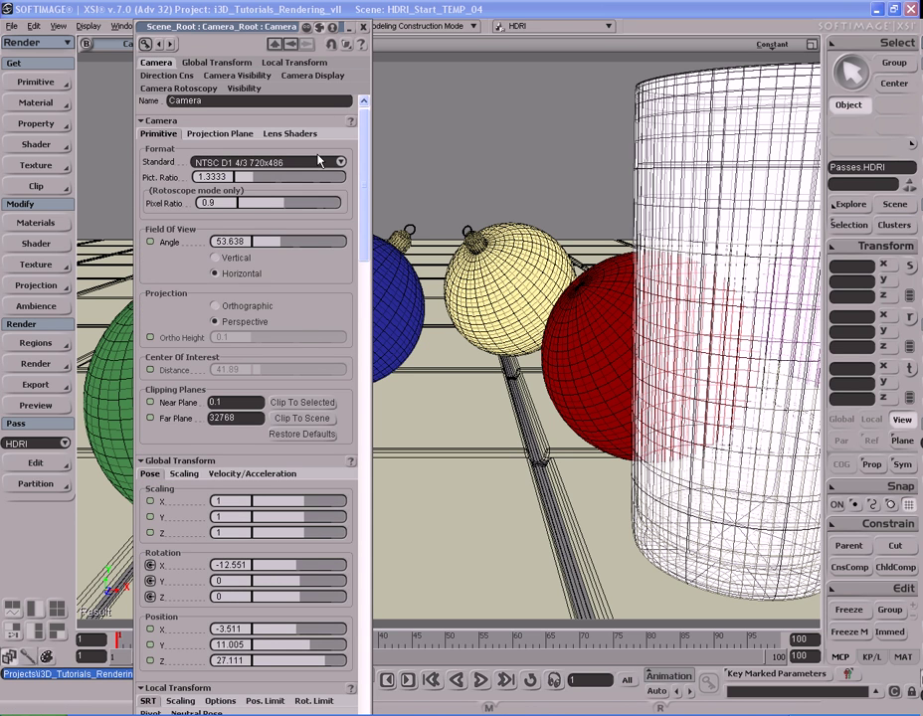
pyautogui.click(290, 136)
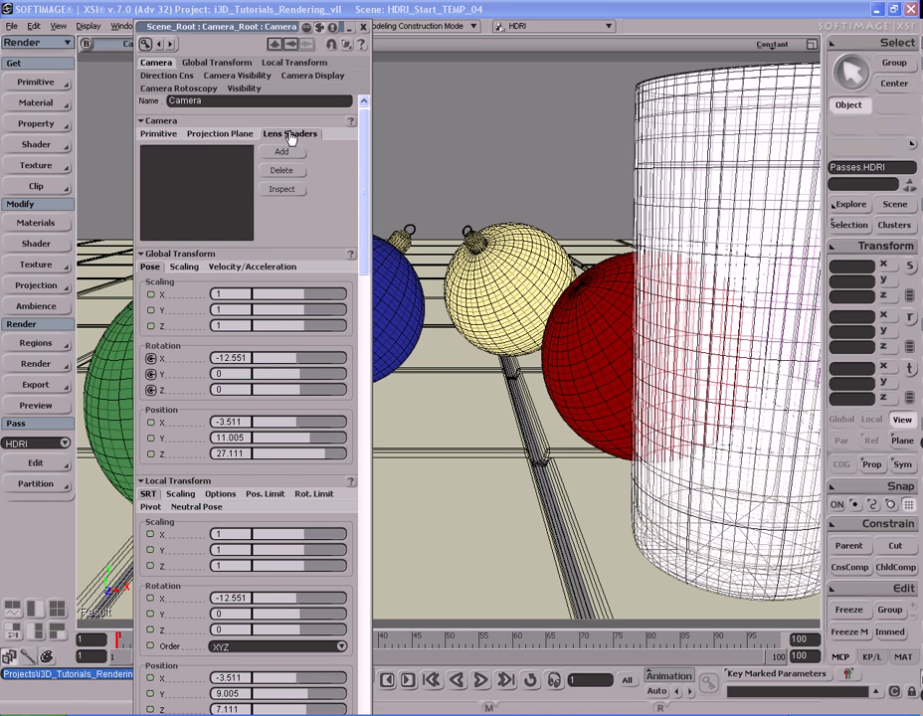
pyautogui.click(215, 175)
pyautogui.click(282, 162)
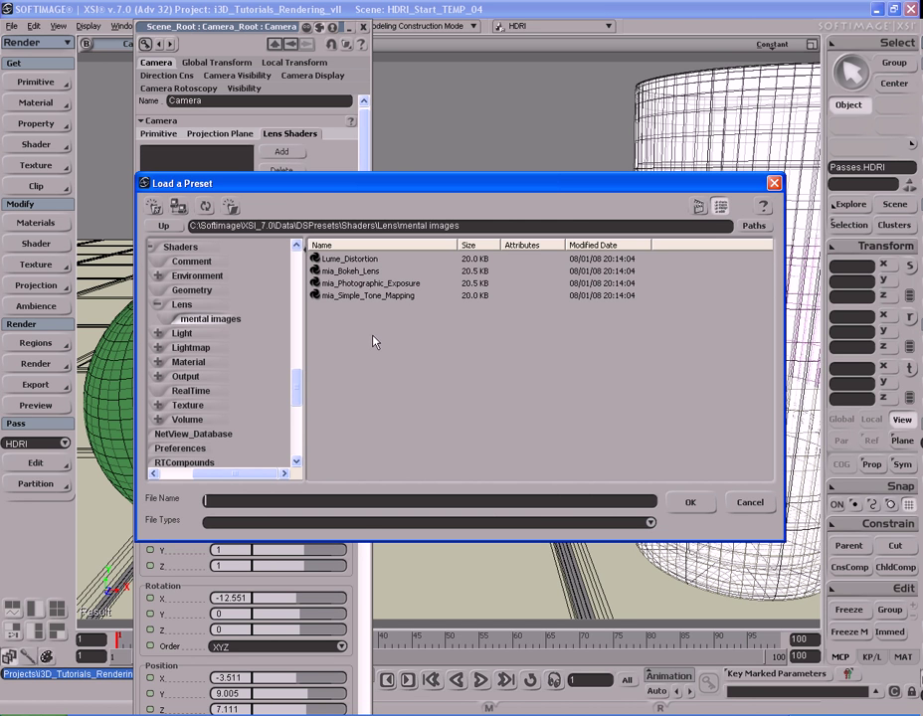
pyautogui.click(371, 284)
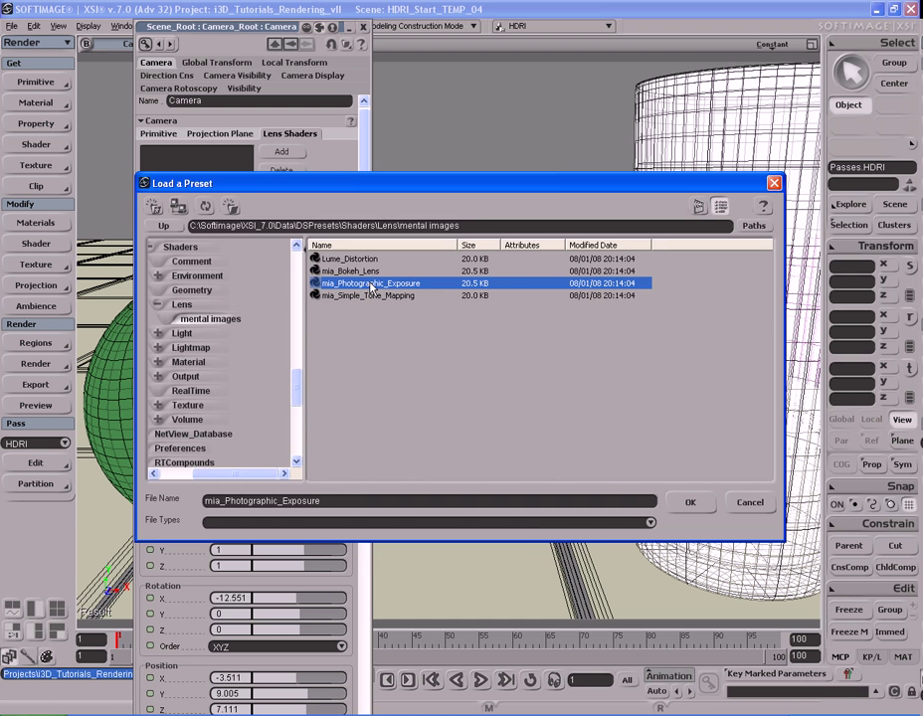
pyautogui.doubleClick(371, 284)
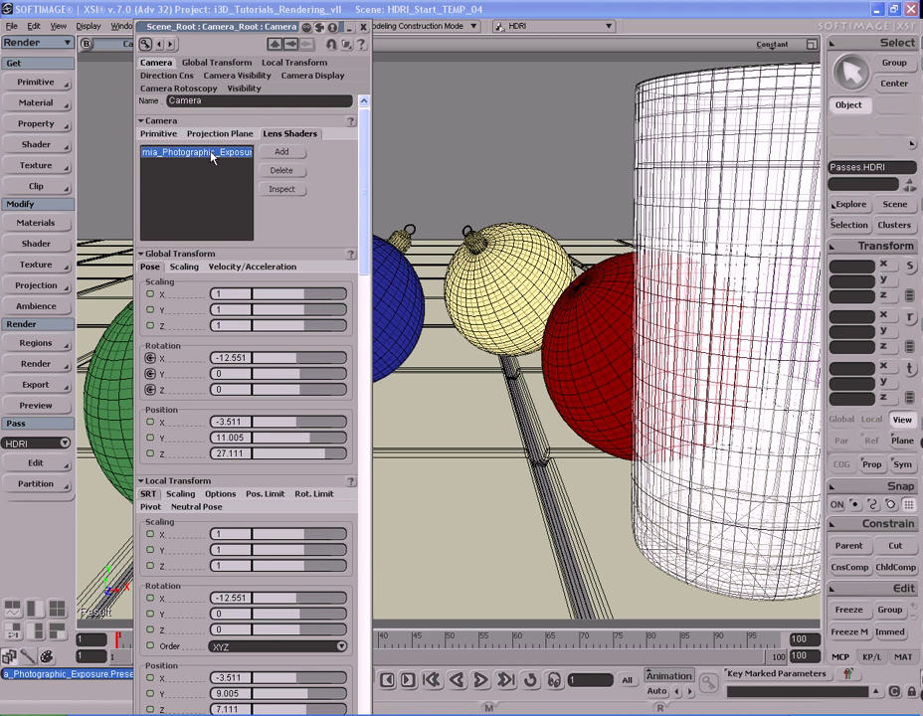
# Open the camera's photographic exposure shader properties and render a preview of the HDRI pass
pyautogui.doubleClick(212, 157)
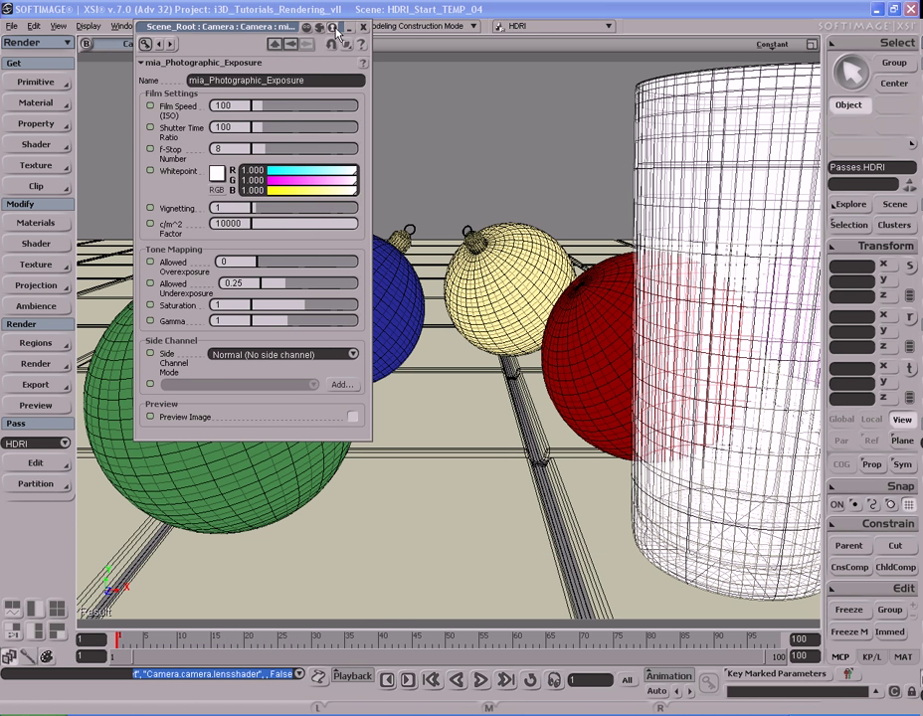
pyautogui.moveTo(214, 26); pyautogui.dragTo(312, 76)
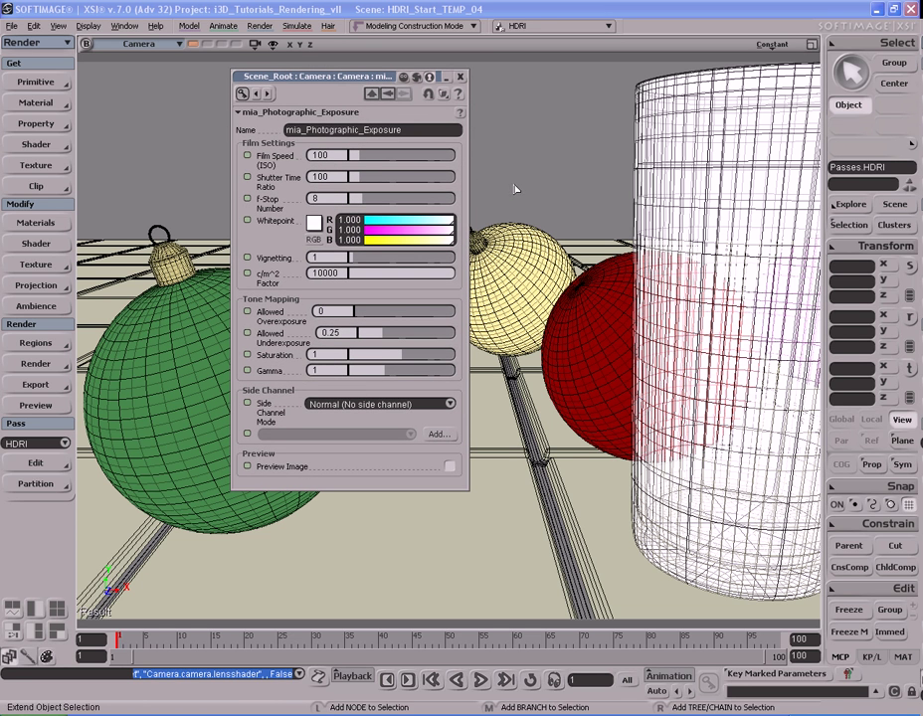
pyautogui.hotkey('shift', 'r')
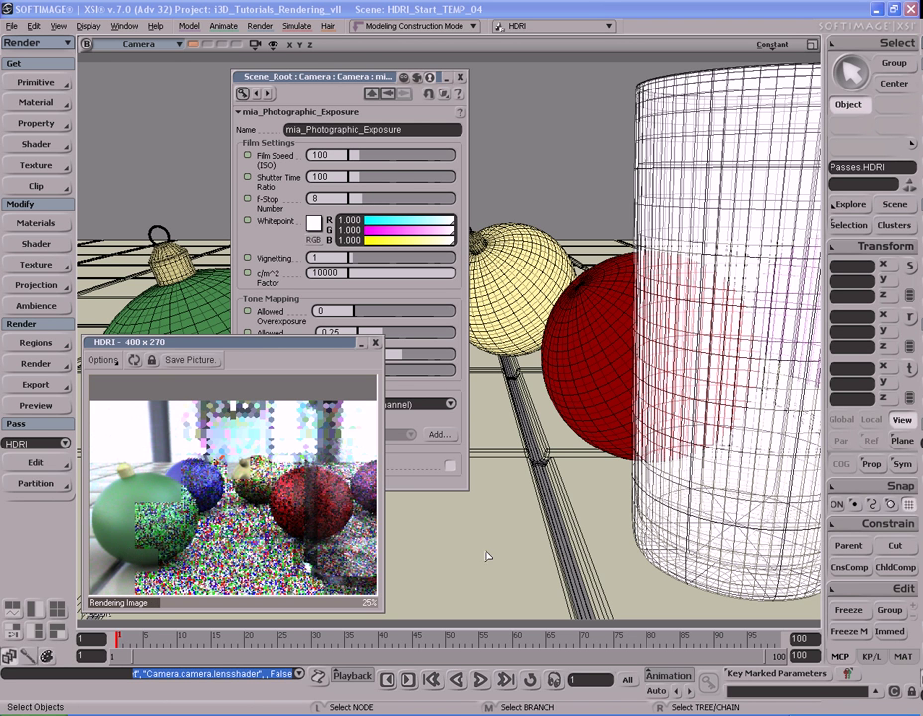
pyautogui.click(375, 343)
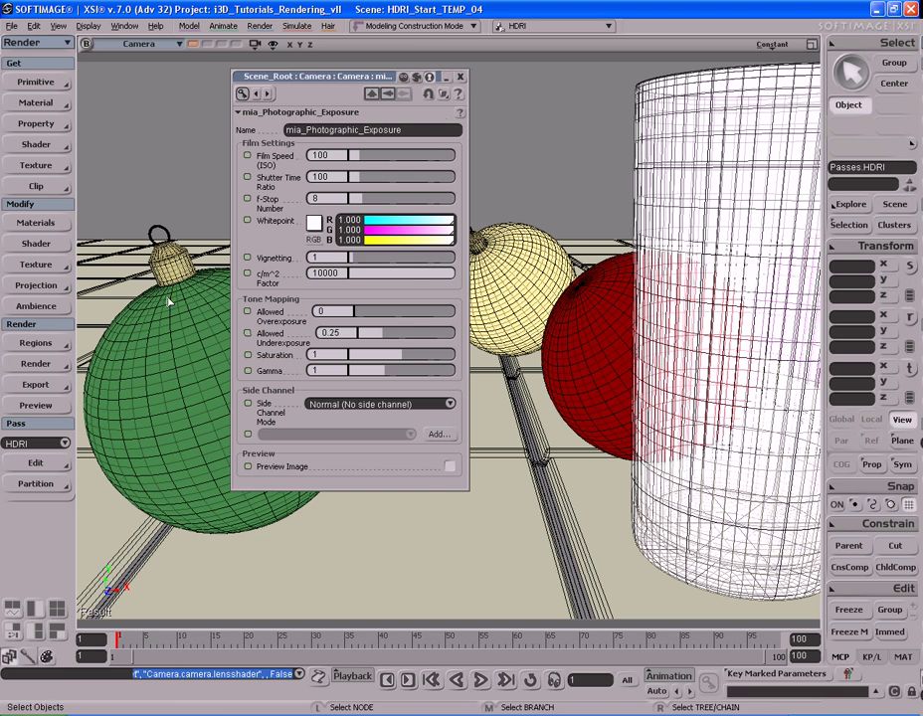
# Set the HDRI pass's lens shader mode to Add Before Camera Lens Shaders in the pass options
pyautogui.click(38, 365)
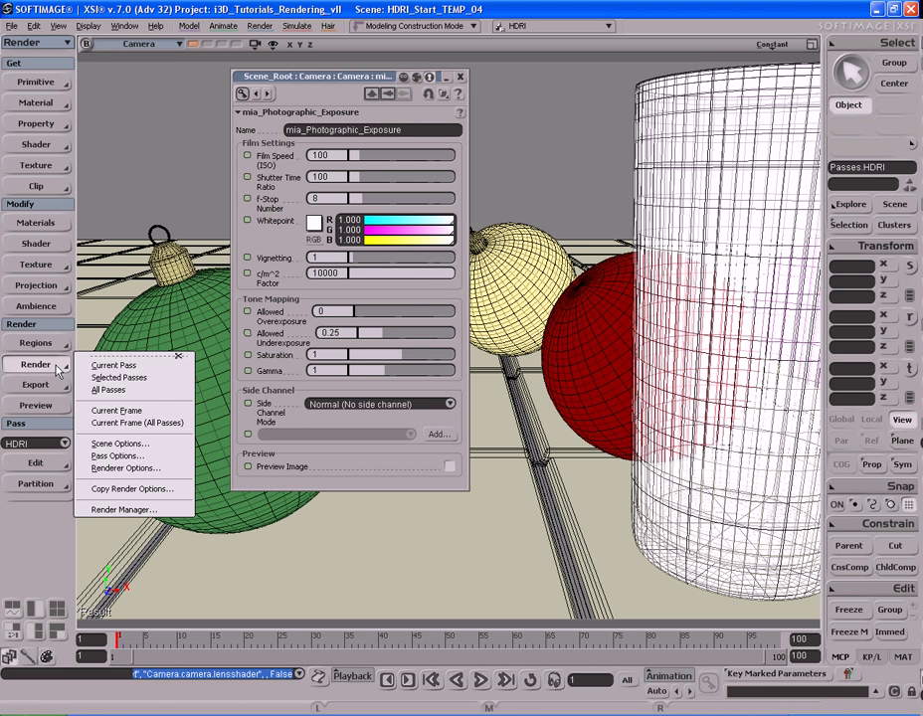
pyautogui.click(117, 456)
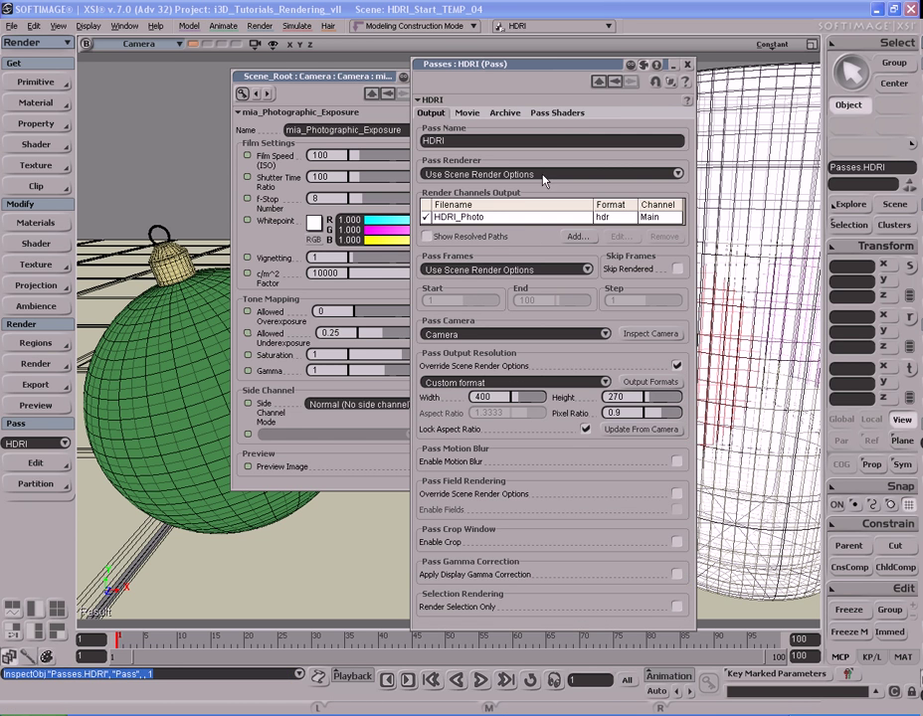
pyautogui.click(550, 113)
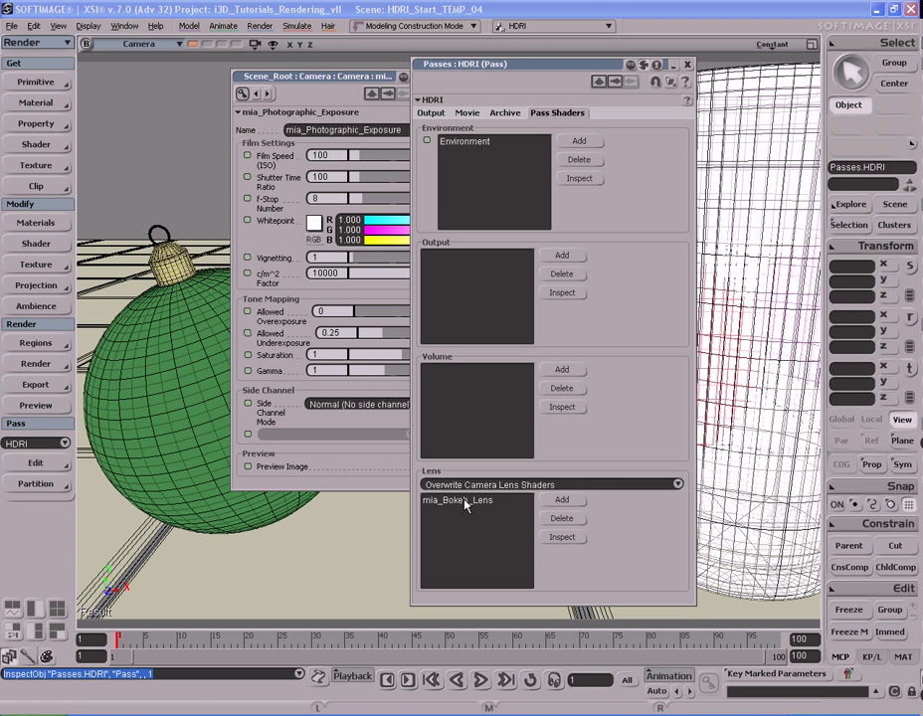
pyautogui.click(516, 505)
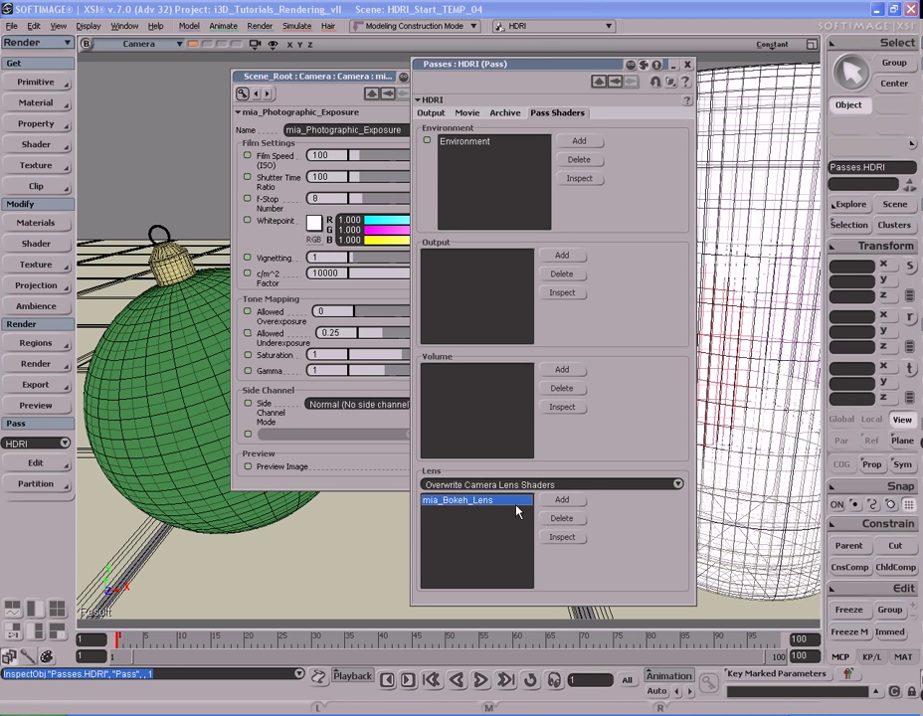
pyautogui.click(609, 486)
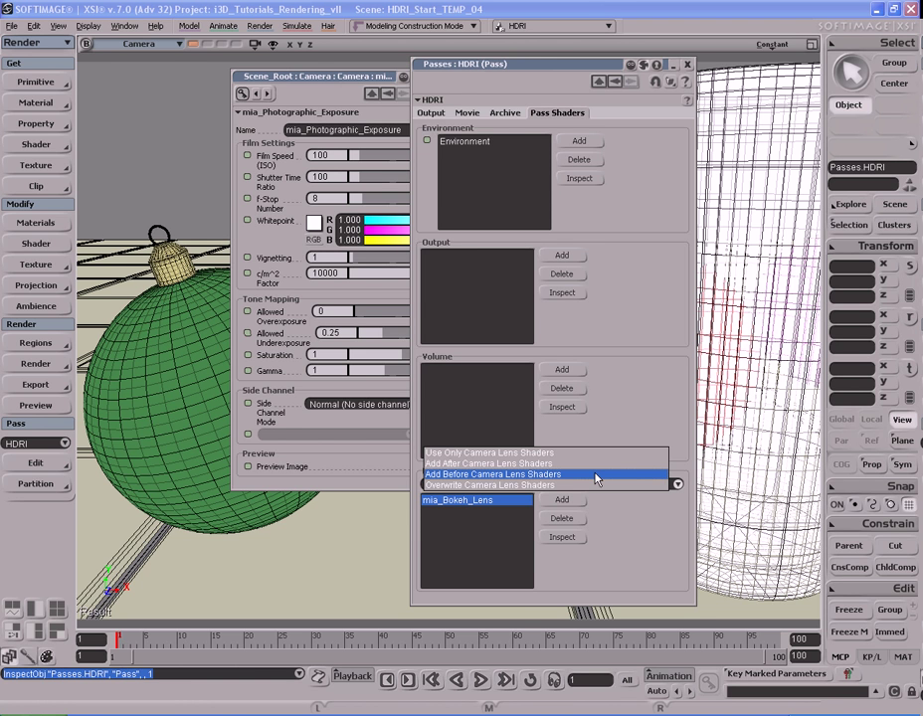
pyautogui.click(596, 476)
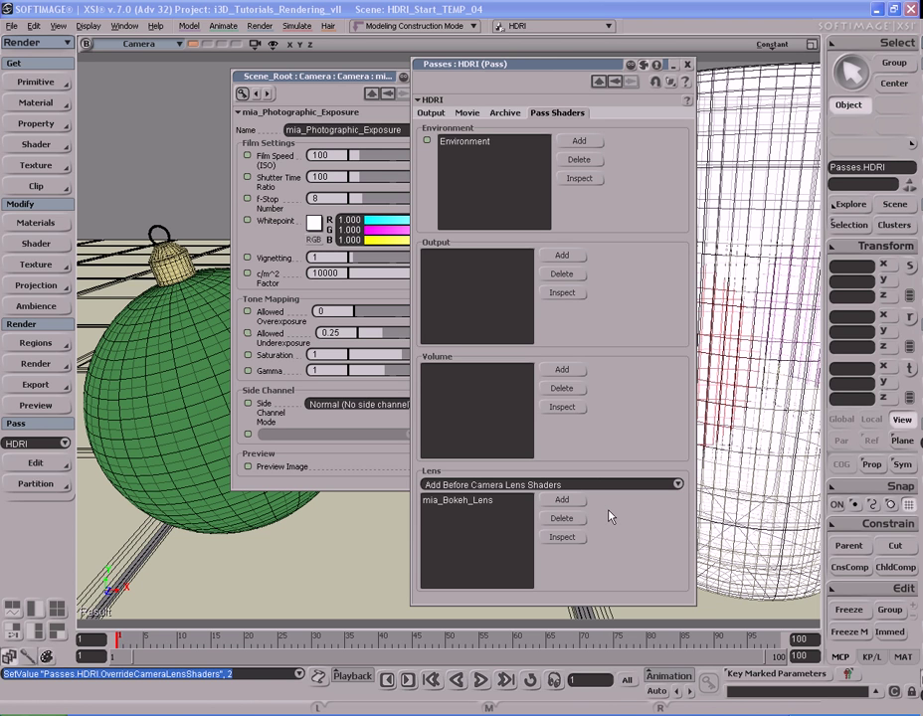
# Compare the camera's photographic exposure shader with the pass's mia_Bokeh_Lens shader side by side and review the pass's lens shader mode choices
pyautogui.click(457, 503)
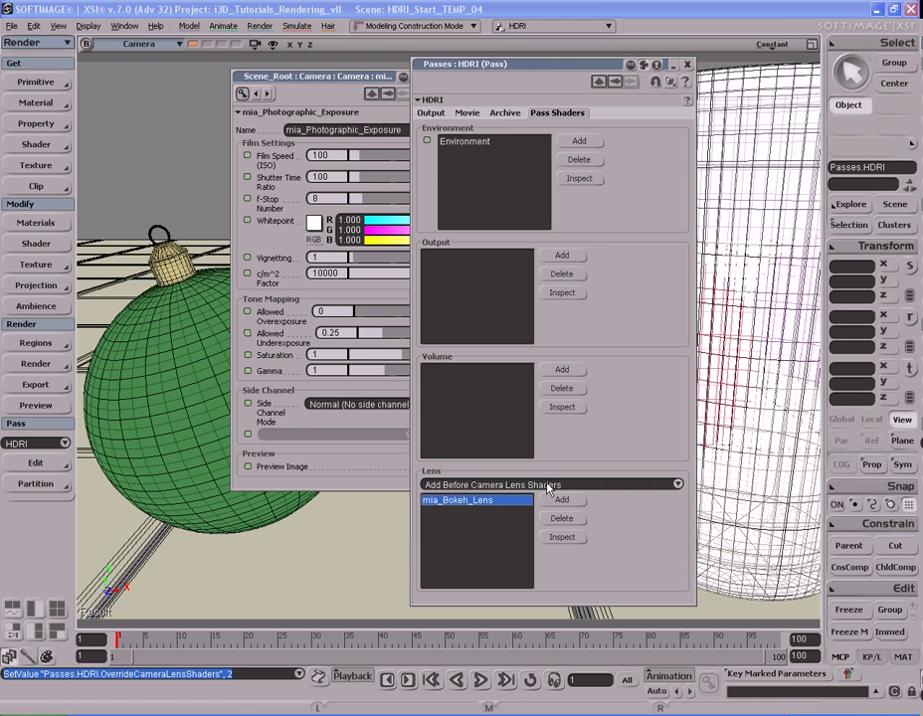
pyautogui.moveTo(359, 79); pyautogui.dragTo(246, 72)
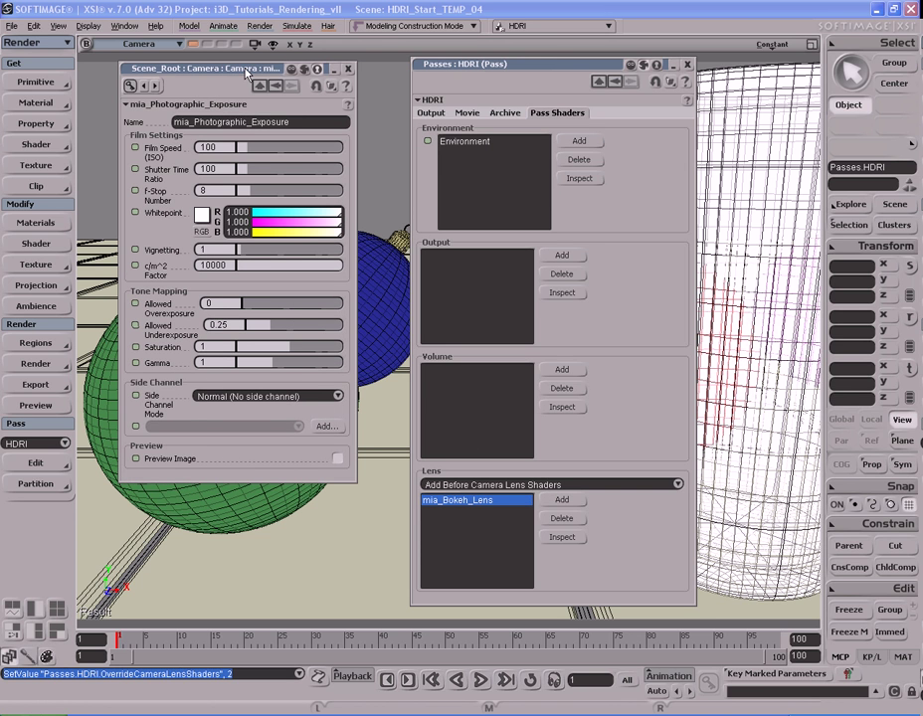
pyautogui.doubleClick(258, 123)
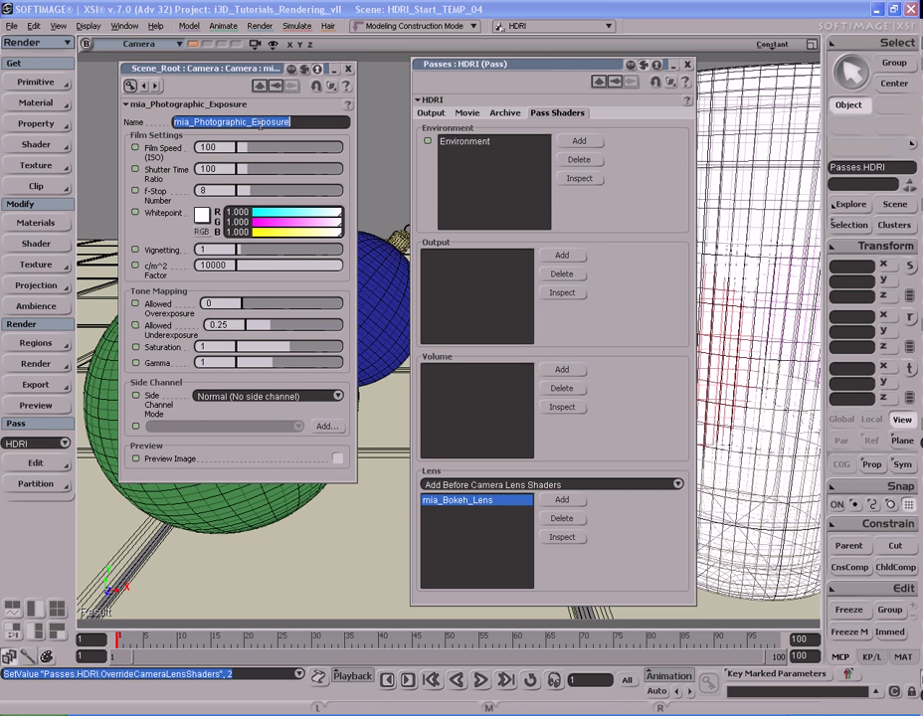
pyautogui.click(491, 529)
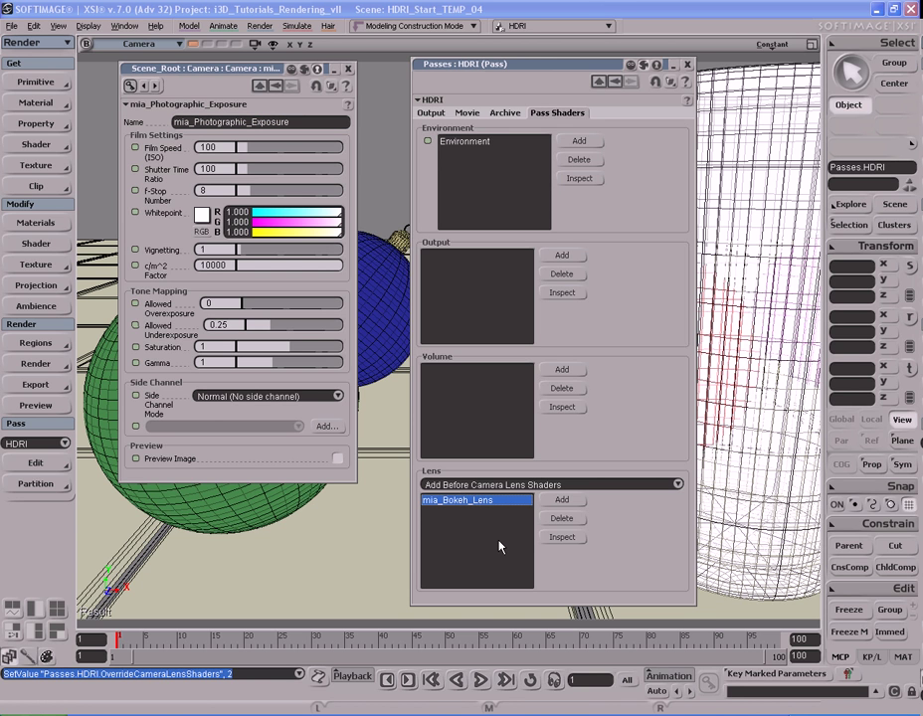
pyautogui.click(459, 487)
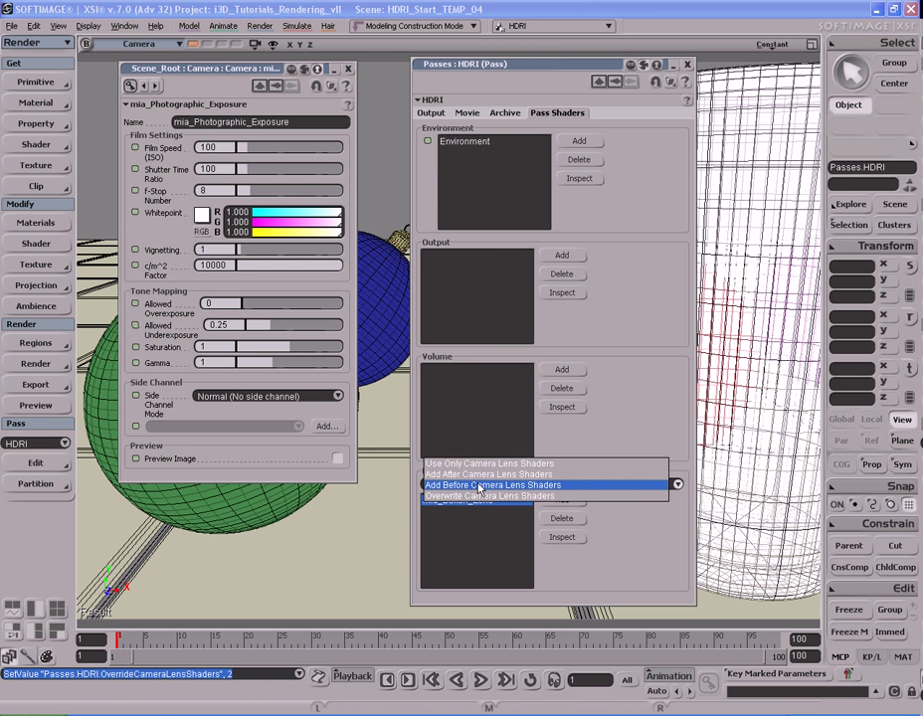
pyautogui.click(458, 485)
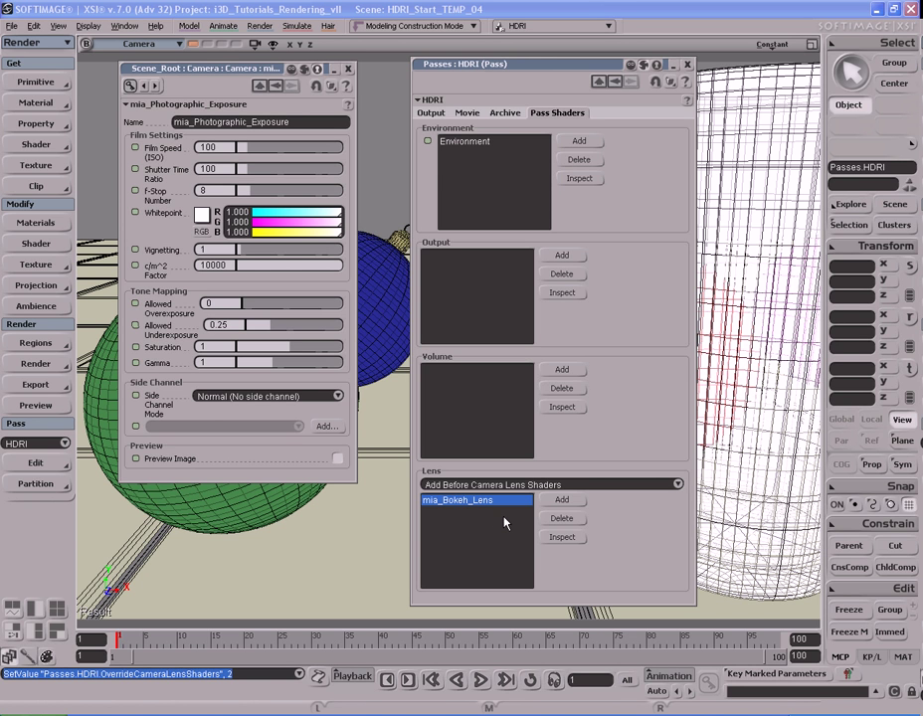
pyautogui.doubleClick(295, 122)
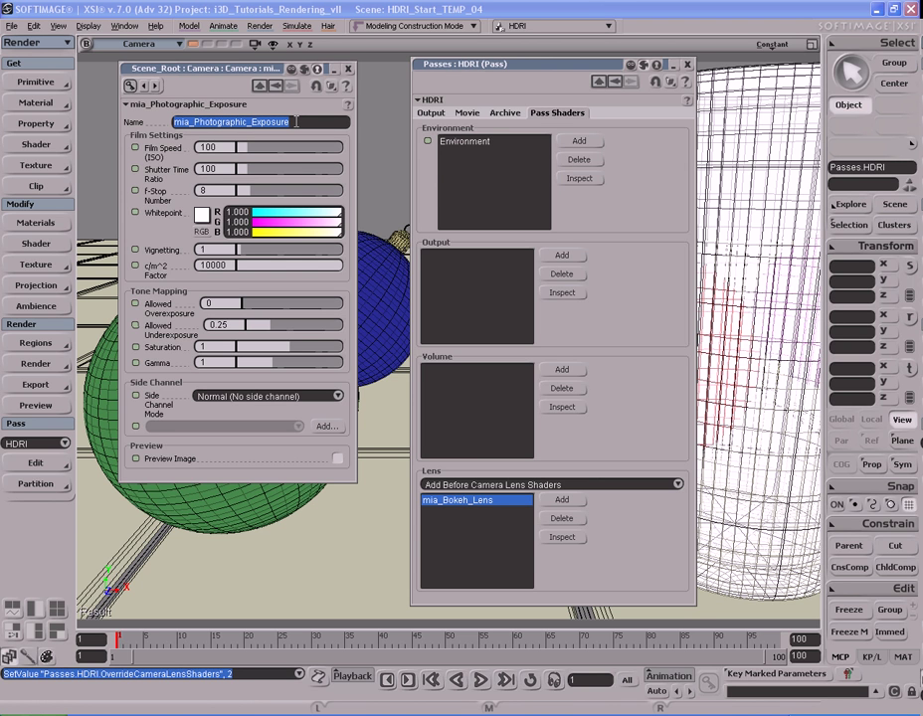
pyautogui.click(516, 531)
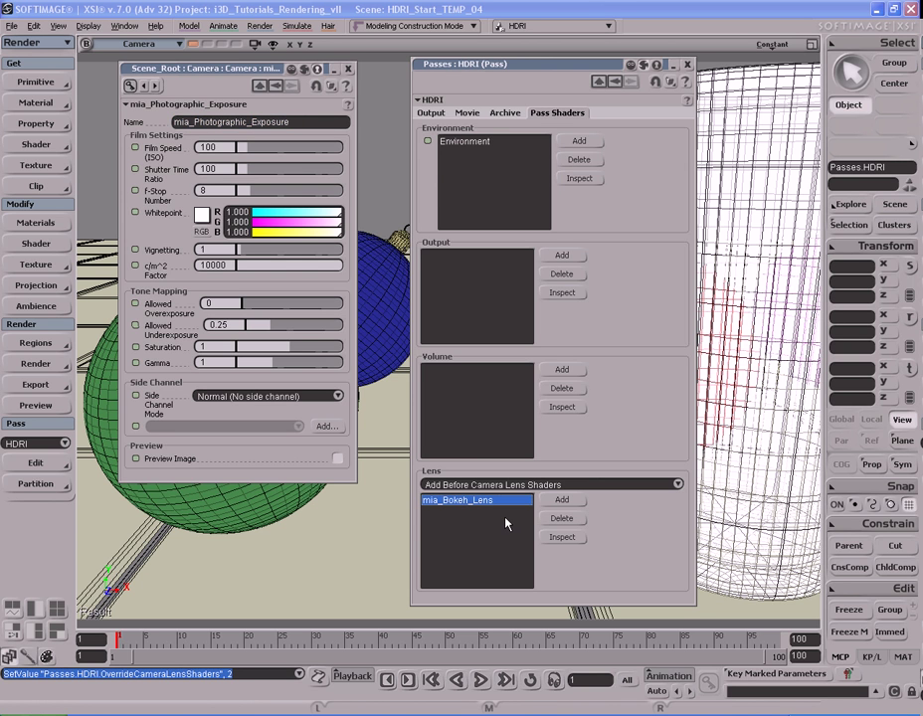
# Switch the HDRI pass's lens shader mode to Add After Camera Lens Shaders
pyautogui.click(509, 486)
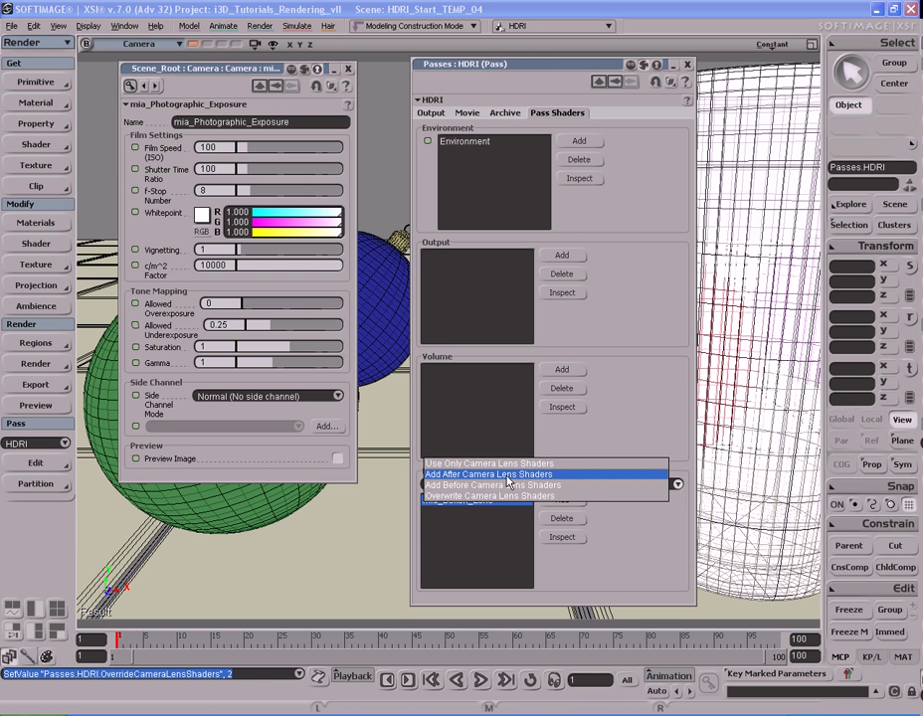
pyautogui.click(508, 475)
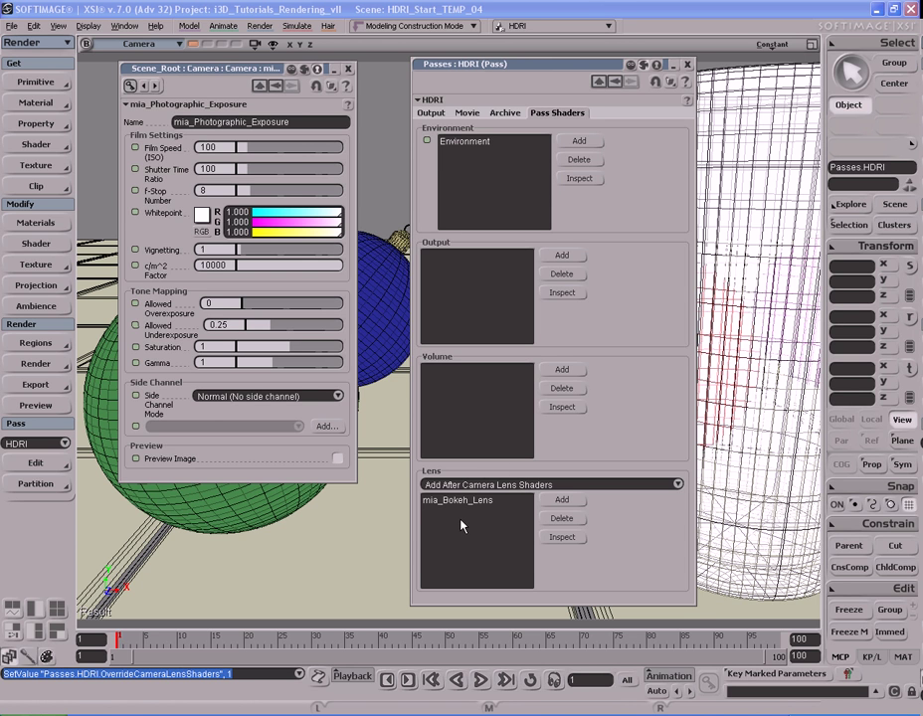
pyautogui.click(460, 502)
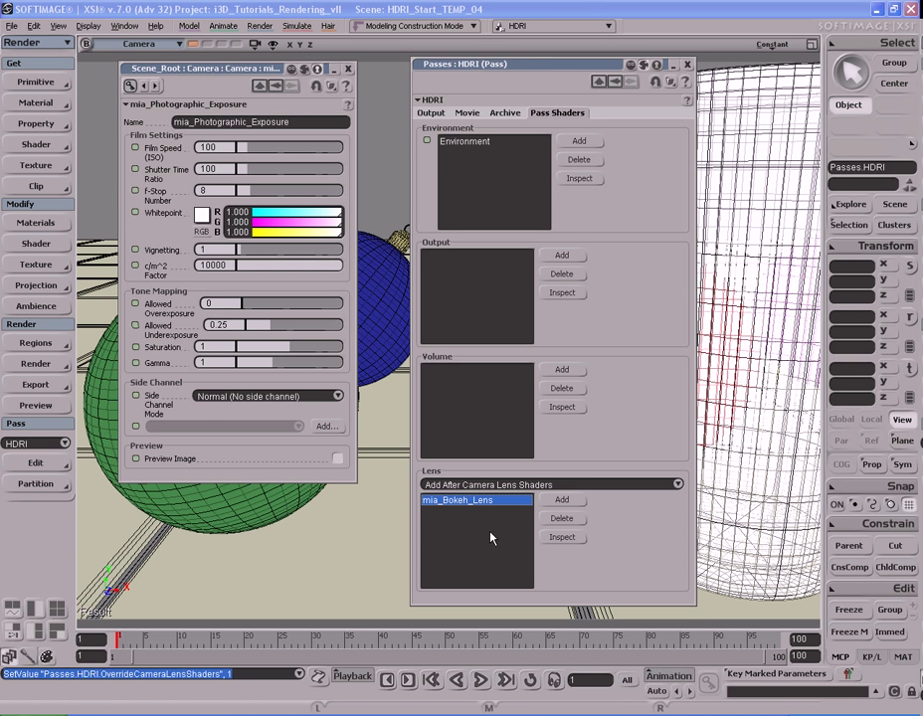
pyautogui.doubleClick(294, 123)
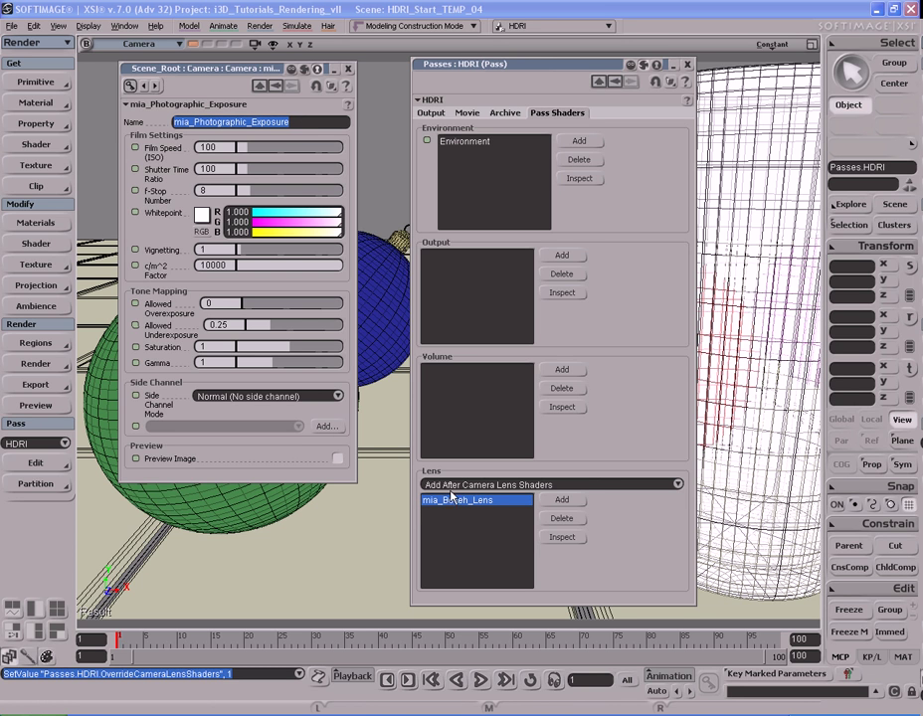
# Return the HDRI pass's lens shader mode to Add Before Camera Lens Shaders and render a preview of the pass
pyautogui.click(505, 485)
pyautogui.click(507, 497)
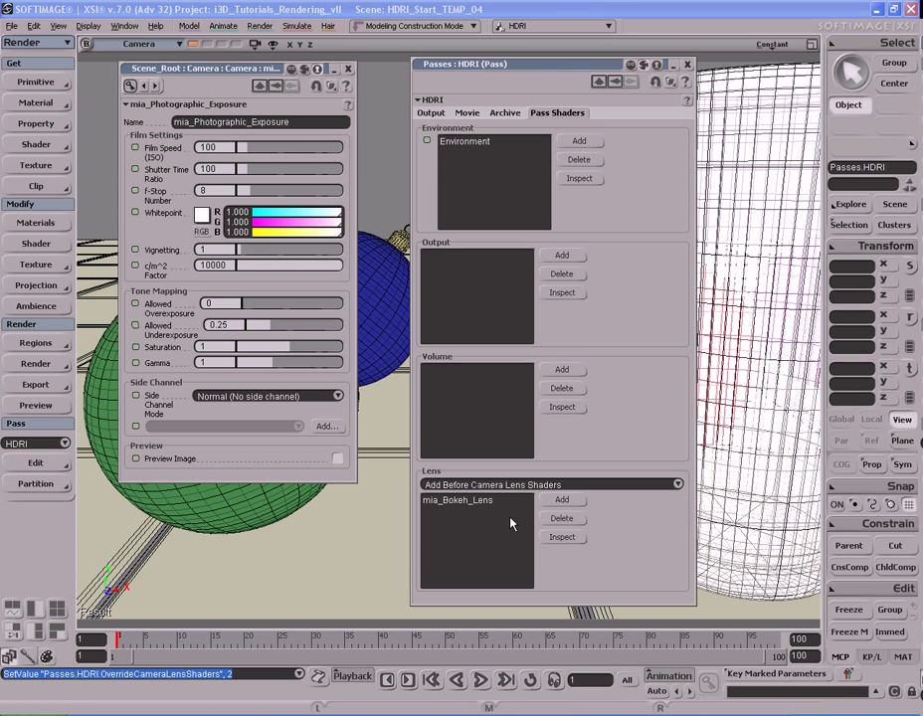
pyautogui.click(465, 502)
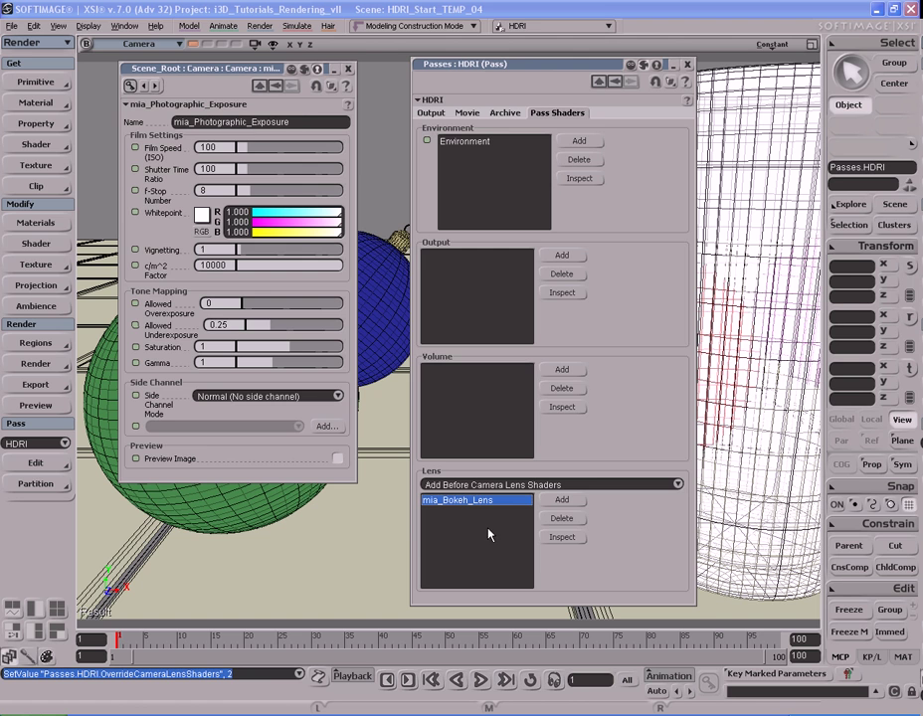
pyautogui.click(298, 121)
pyautogui.click(299, 121)
pyautogui.hotkey('shift', 'r')
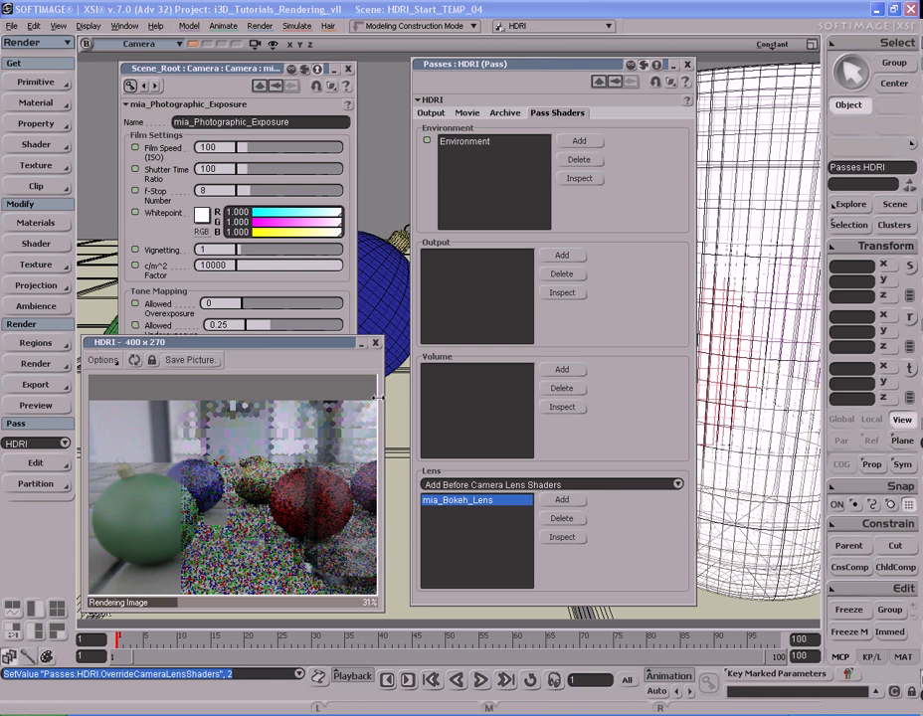
pyautogui.press('Escape')
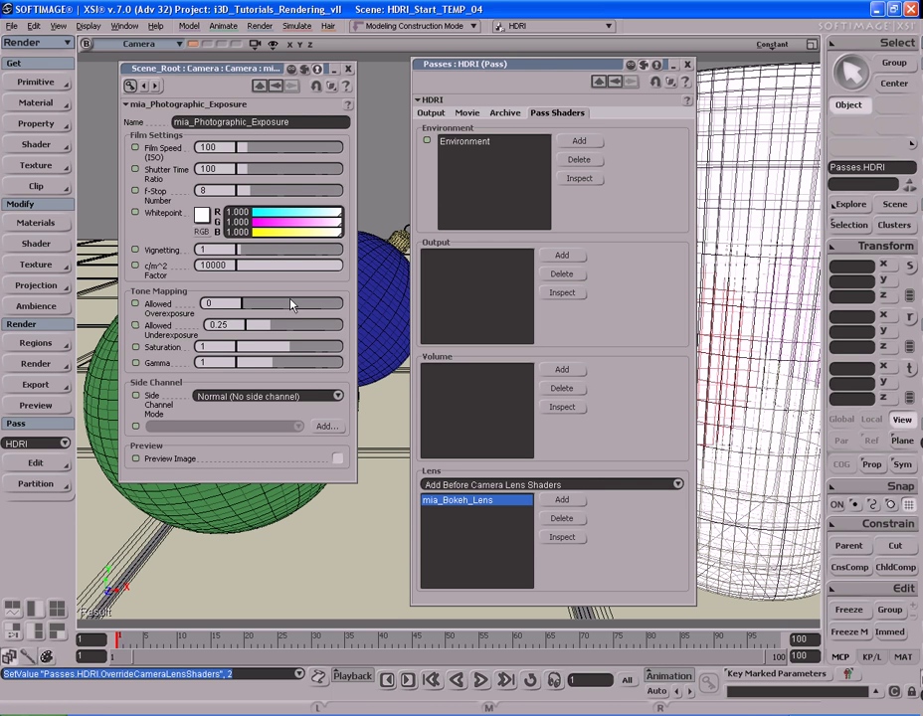
# Set the exposure shader's tone mapping to Allowed Overexposure 0.5, Saturation 1.5 and Gamma 1.8
pyautogui.click(224, 303)
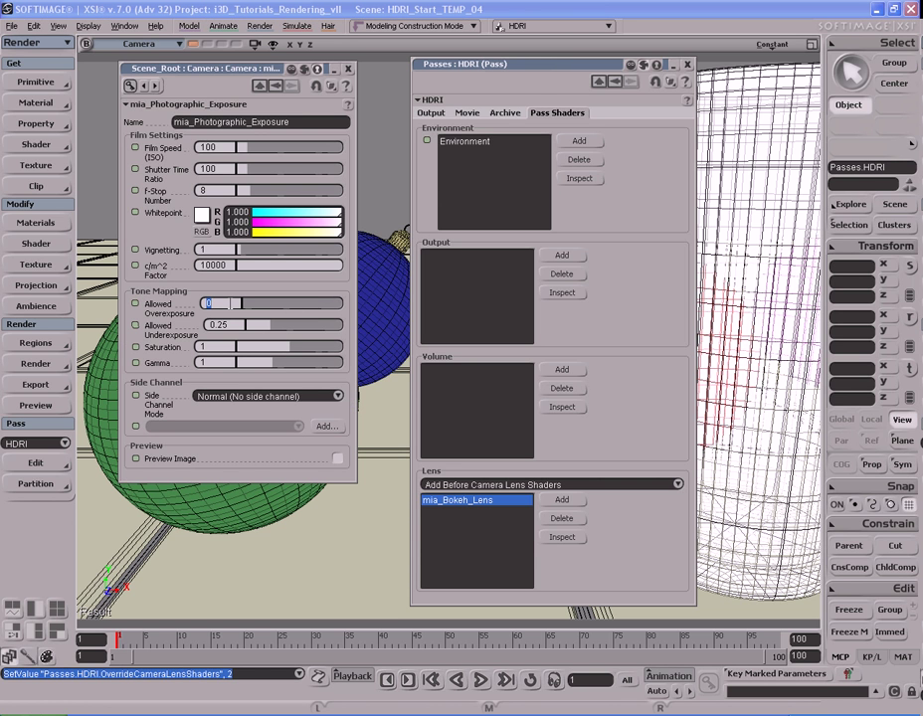
pyautogui.write('0.5')
pyautogui.press('Return')
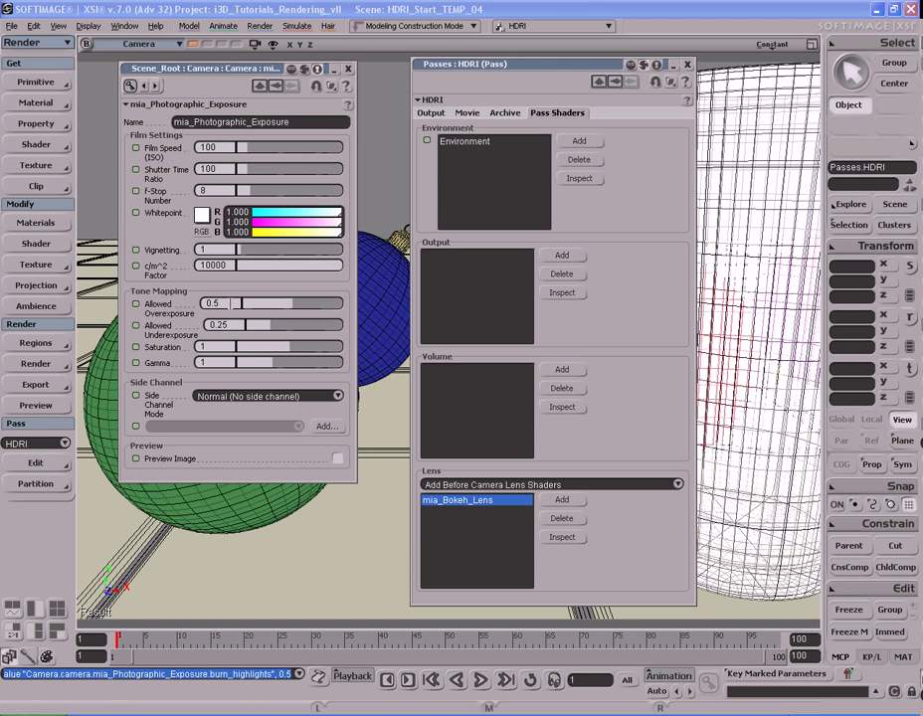
pyautogui.click(225, 346)
pyautogui.write('1.5')
pyautogui.press('Return')
pyautogui.click(228, 362)
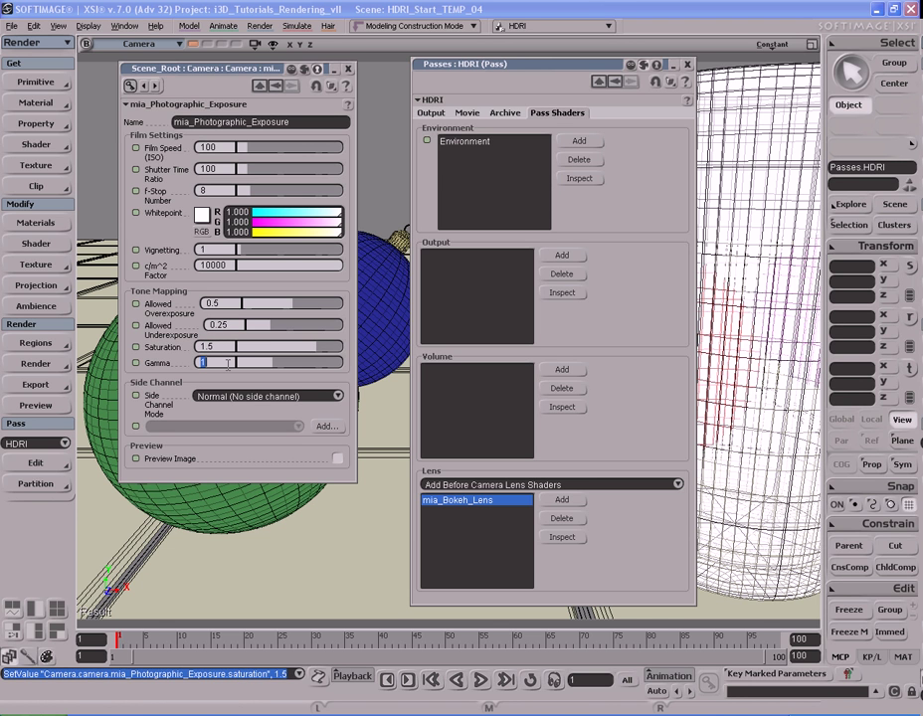
pyautogui.write('1.8')
pyautogui.press('Return')
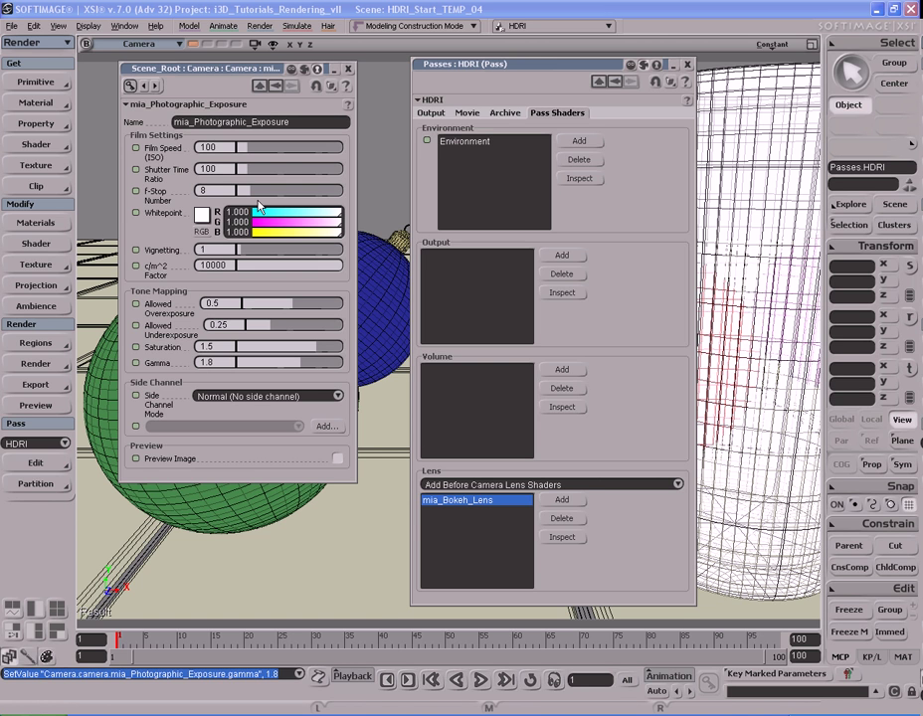
# Disable the HDRI pass's mia_Bokeh_Lens shader and render a preview of the pass without the bokeh effect
pyautogui.hotkey('shift', 'q')
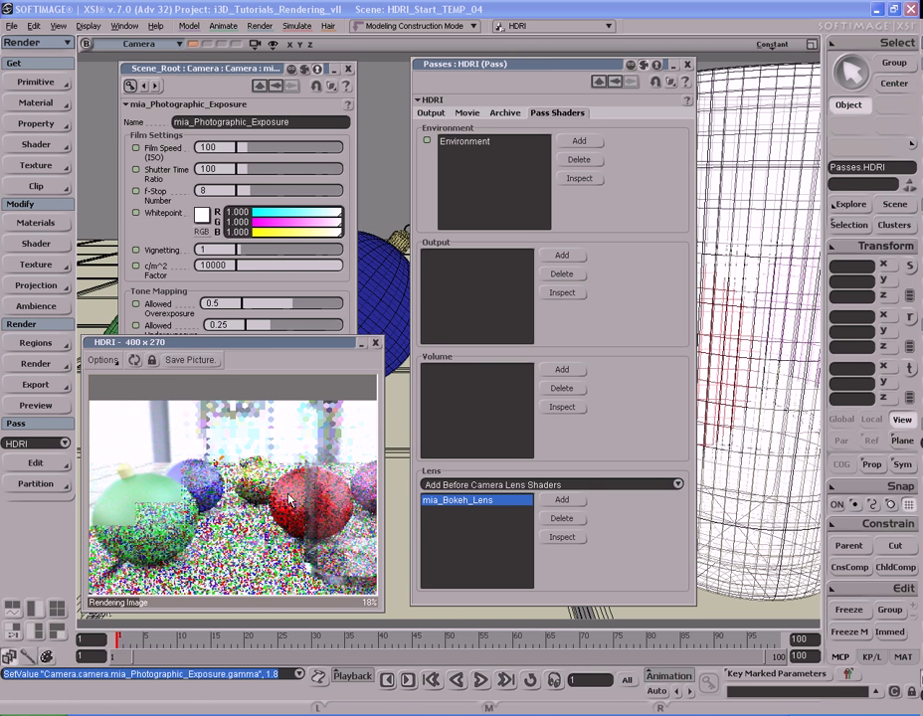
pyautogui.click(375, 343)
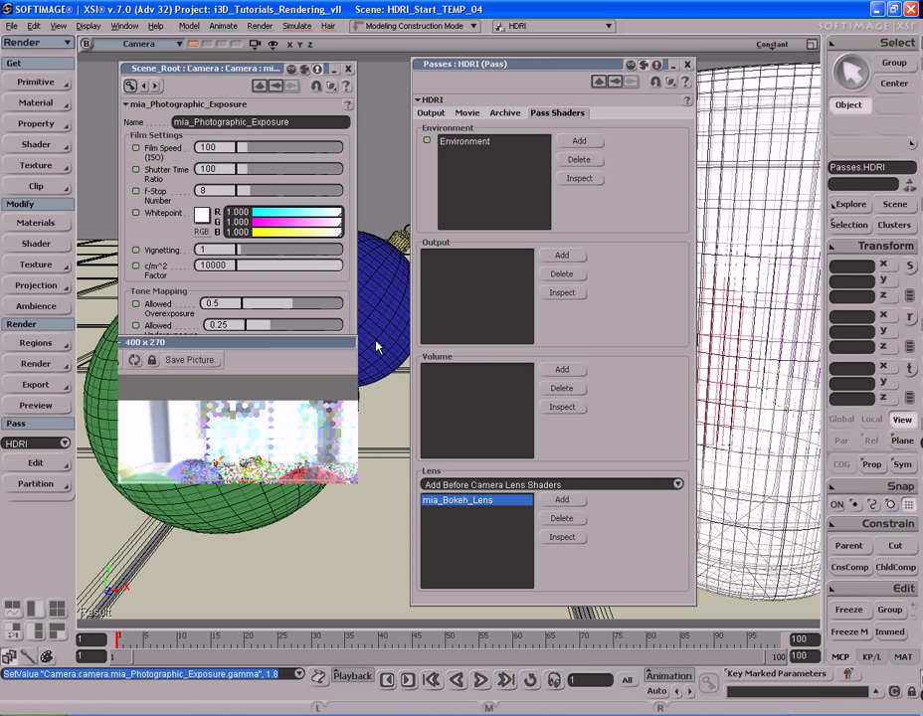
pyautogui.doubleClick(474, 508)
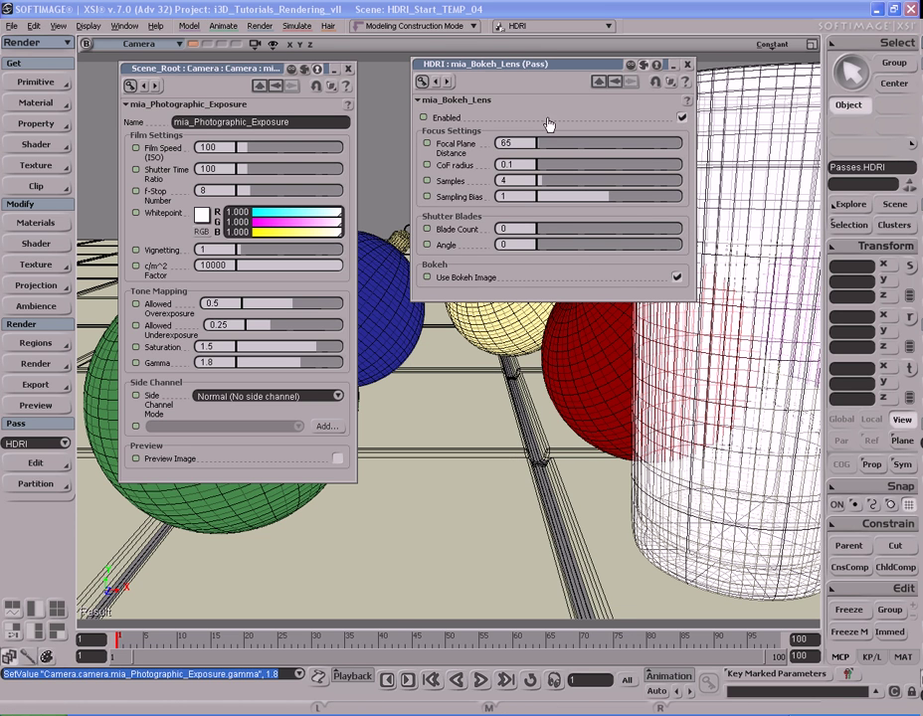
pyautogui.click(681, 117)
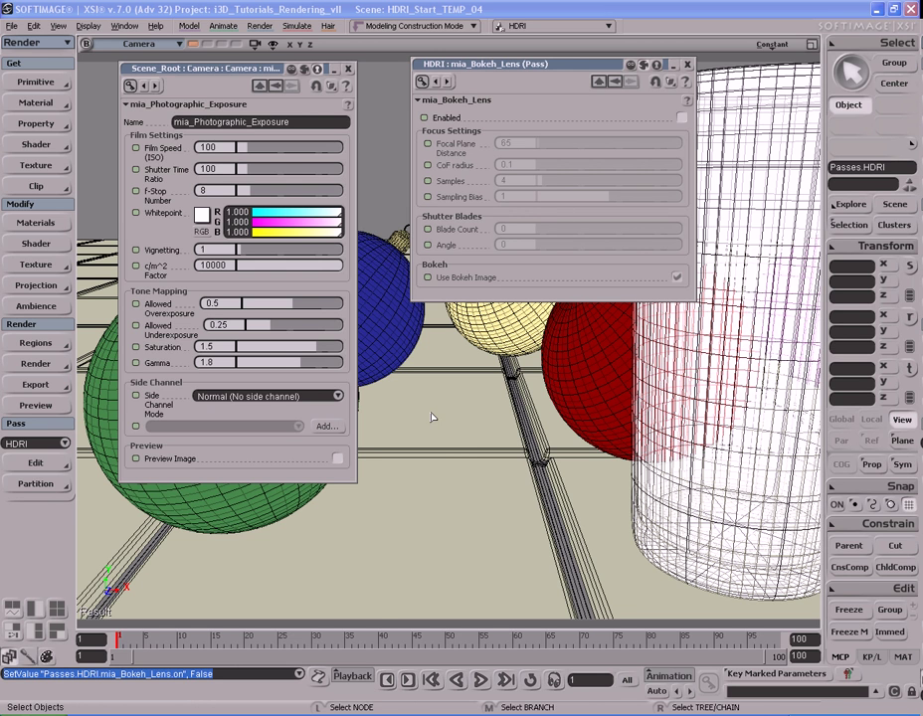
pyautogui.hotkey('shift', 'r')
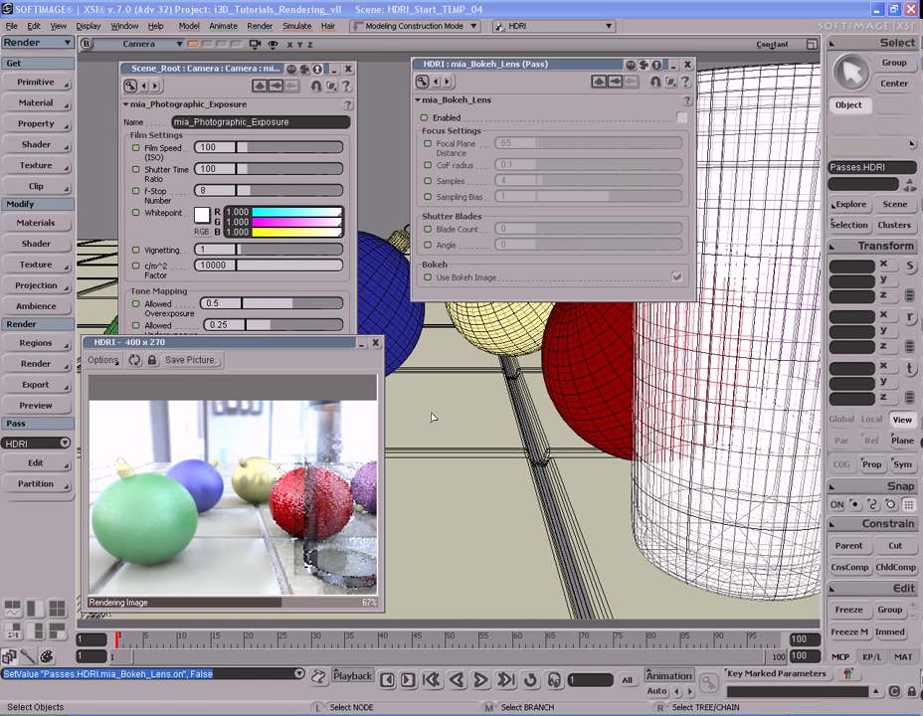
pyautogui.moveTo(275, 346); pyautogui.dragTo(602, 339)
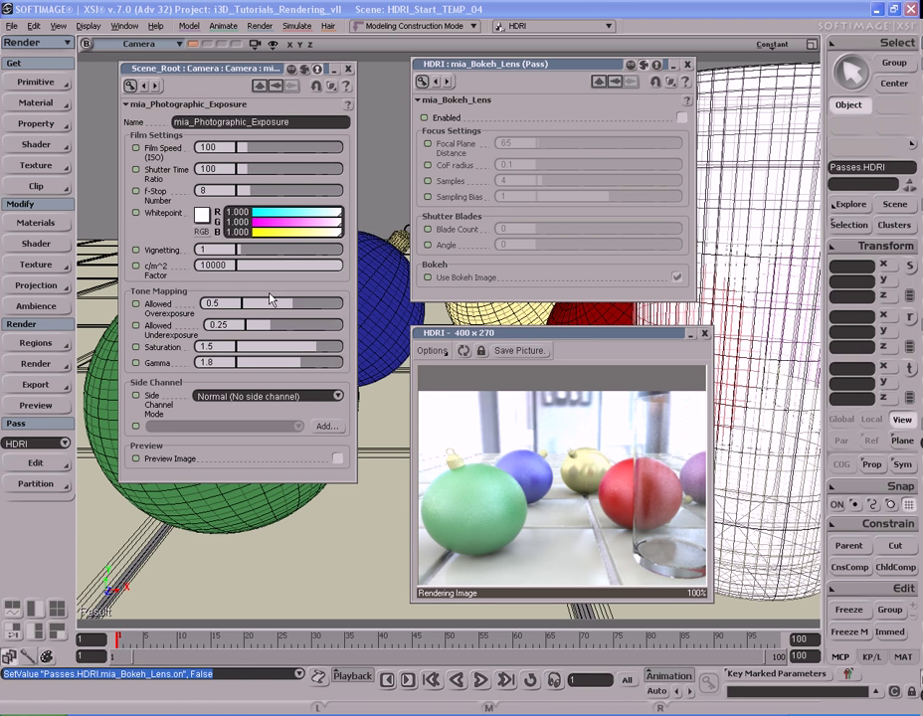
# Set the photographic exposure shader's Vignetting to 12 and check its effect in a render preview
pyautogui.click(204, 249)
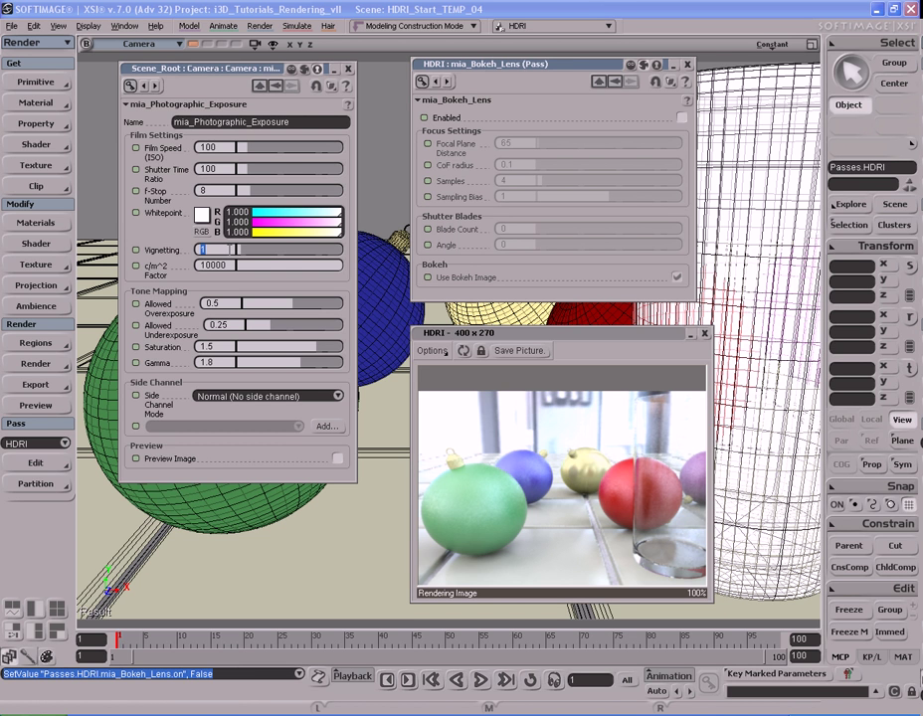
pyautogui.write('12')
pyautogui.press('Return')
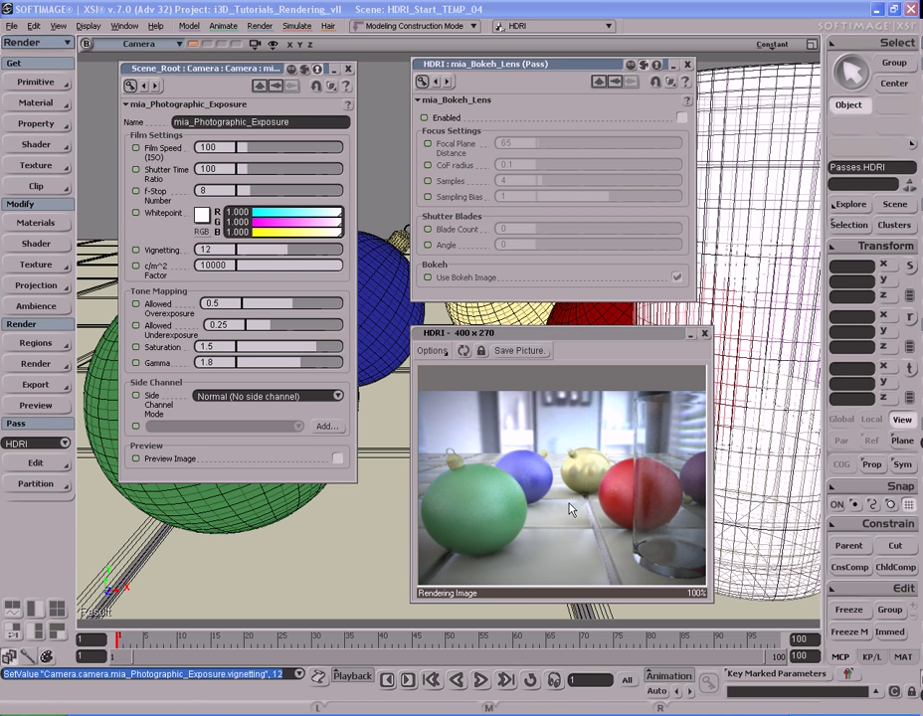
pyautogui.click(705, 334)
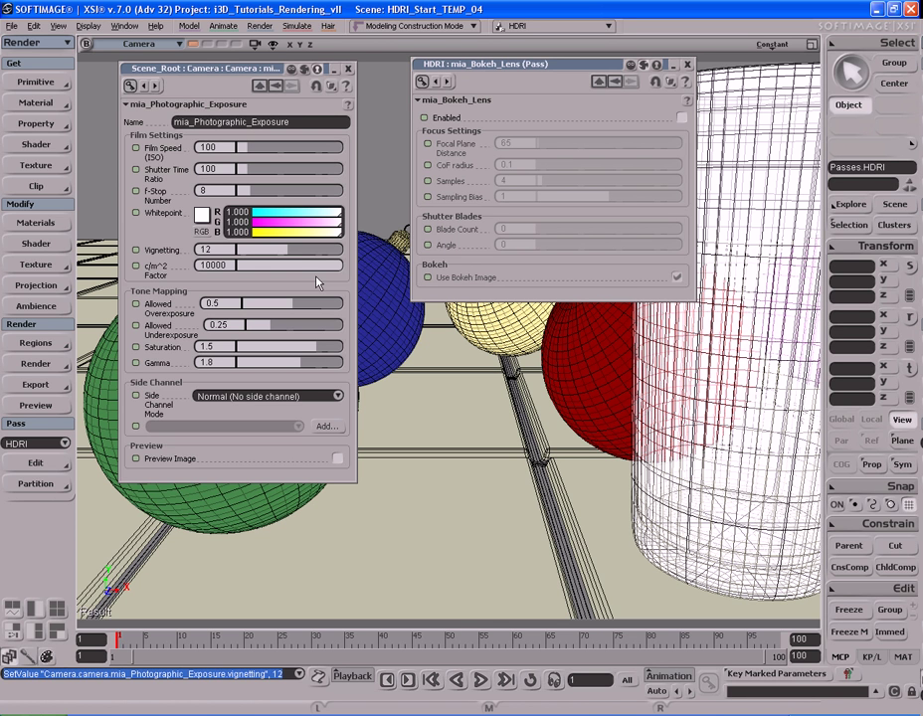
# Enable the Preview Image option of the photographic exposure shader
pyautogui.click(338, 460)
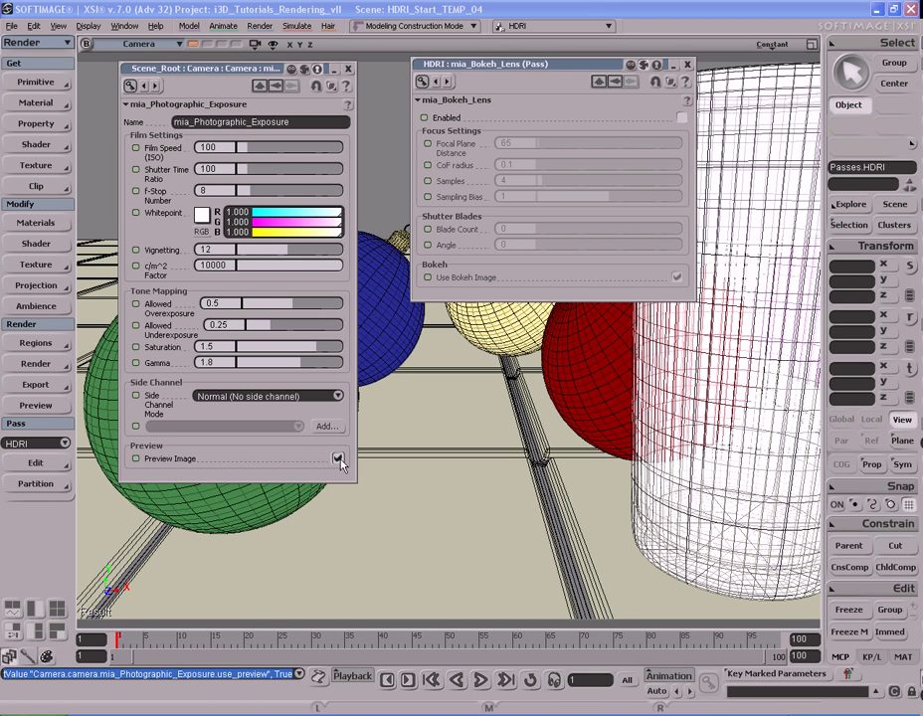
pyautogui.click(339, 460)
pyautogui.click(338, 459)
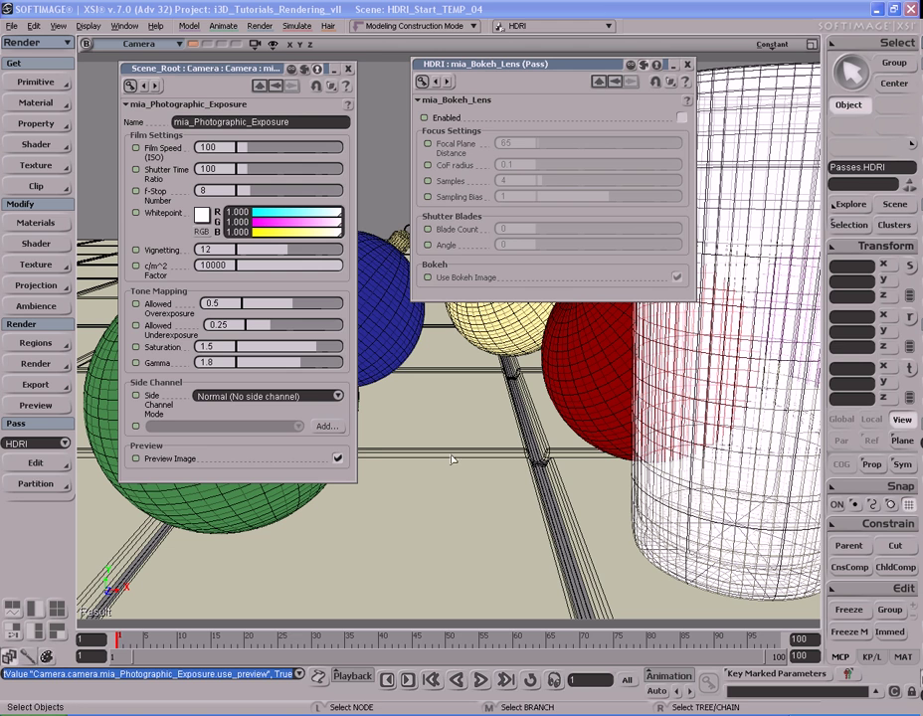
# Select the scene camera and examine its shader nodes in the Render Tree, framing all of them
pyautogui.click(255, 45)
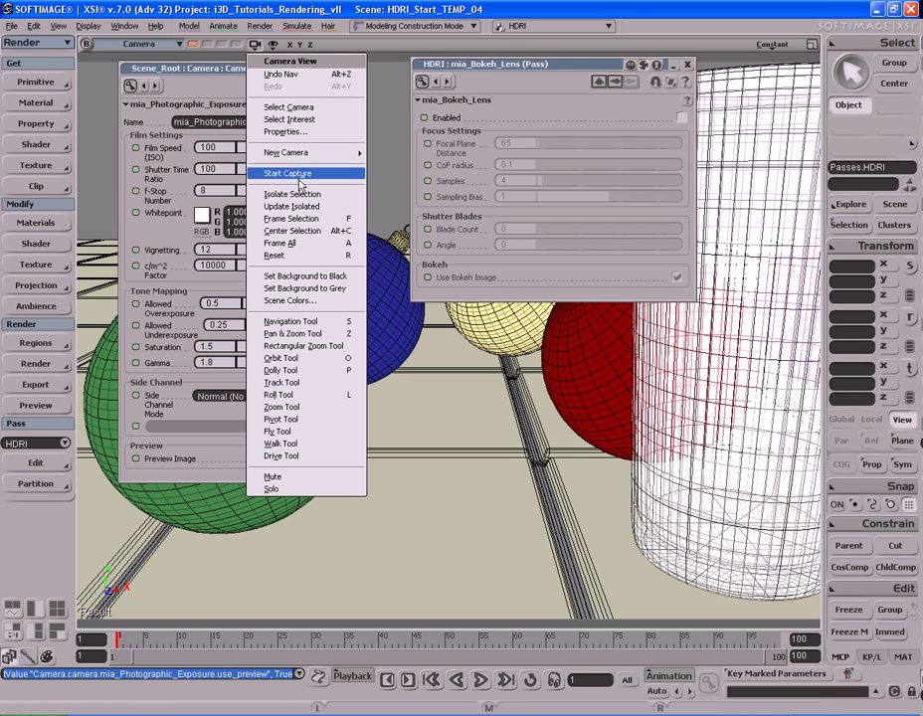
pyautogui.click(291, 107)
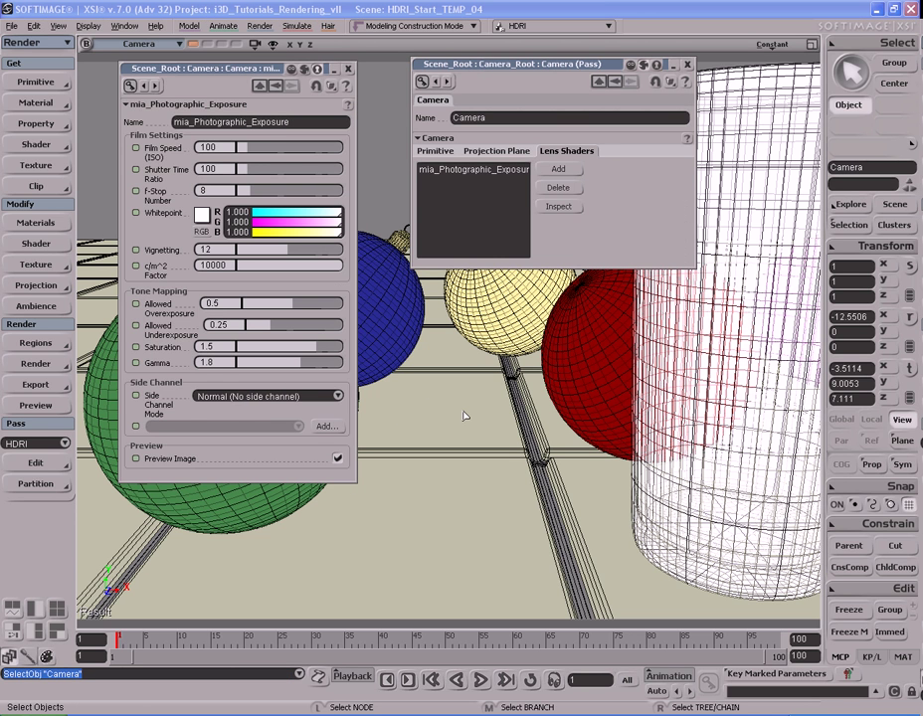
pyautogui.press('7')
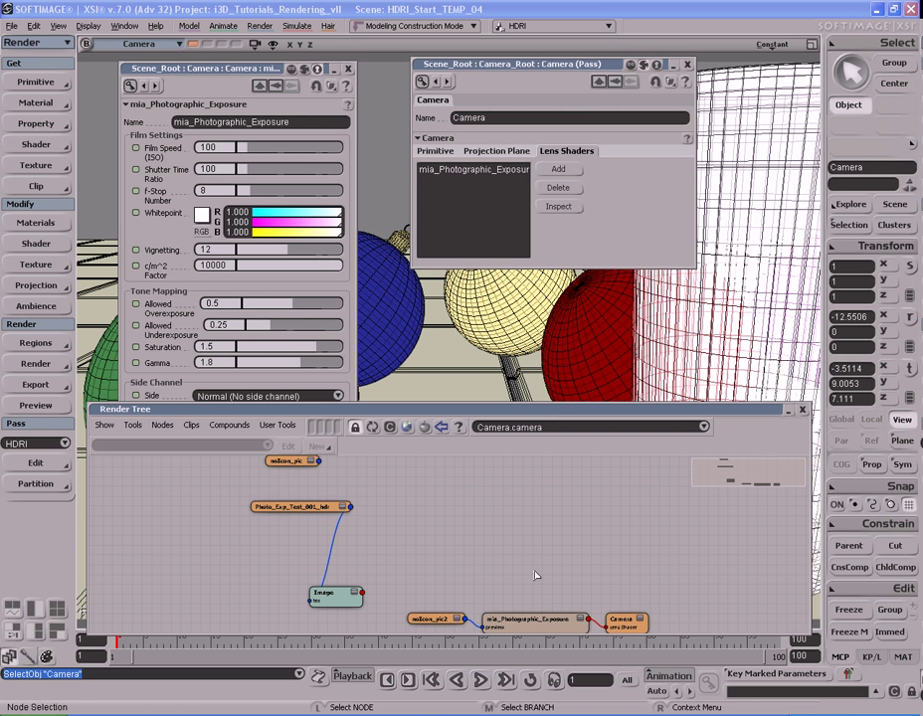
pyautogui.press('s')
pyautogui.moveTo(523, 565)
pyautogui.mouseDown()
pyautogui.moveTo(521, 523)
pyautogui.moveTo(521, 548)
pyautogui.moveTo(487, 552)
pyautogui.moveTo(519, 540)
pyautogui.moveTo(506, 525)
pyautogui.moveTo(523, 549)
pyautogui.moveTo(523, 528)
pyautogui.moveTo(525, 559)
pyautogui.mouseUp()
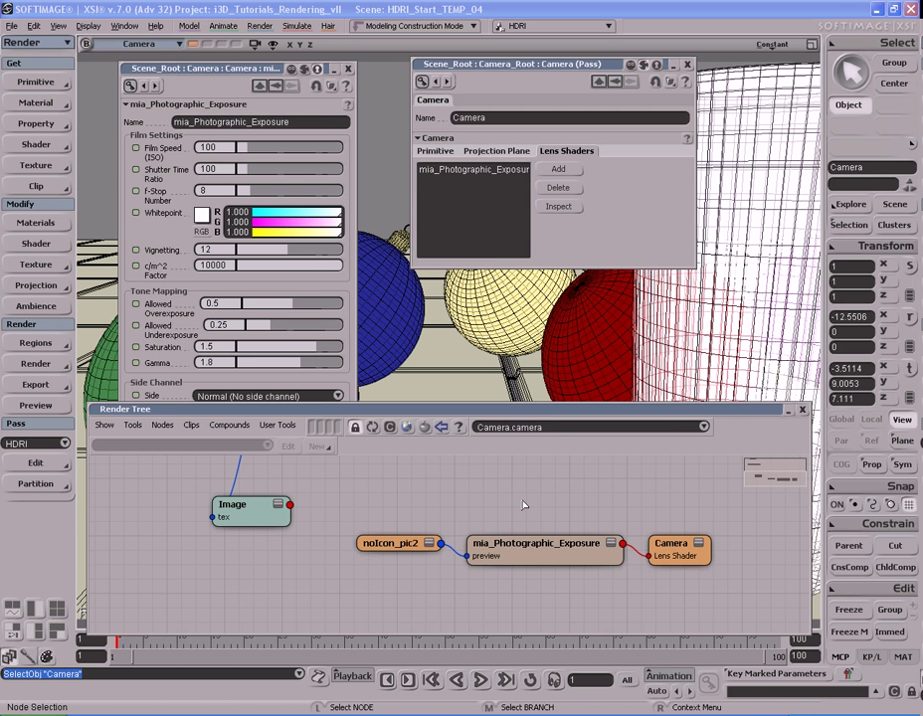
pyautogui.press('s')
pyautogui.moveTo(524, 506); pyautogui.dragTo(437, 531)
pyautogui.press('a')
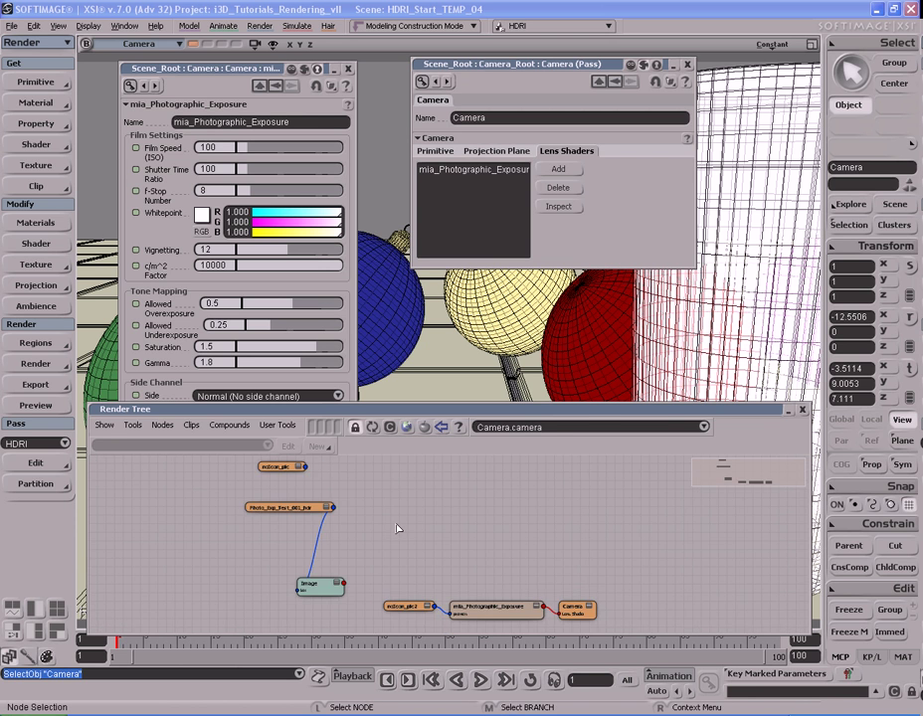
# Delete the unconnected nodes from the camera's render tree, close the tree and the camera properties, and deselect everything
pyautogui.click(229, 426)
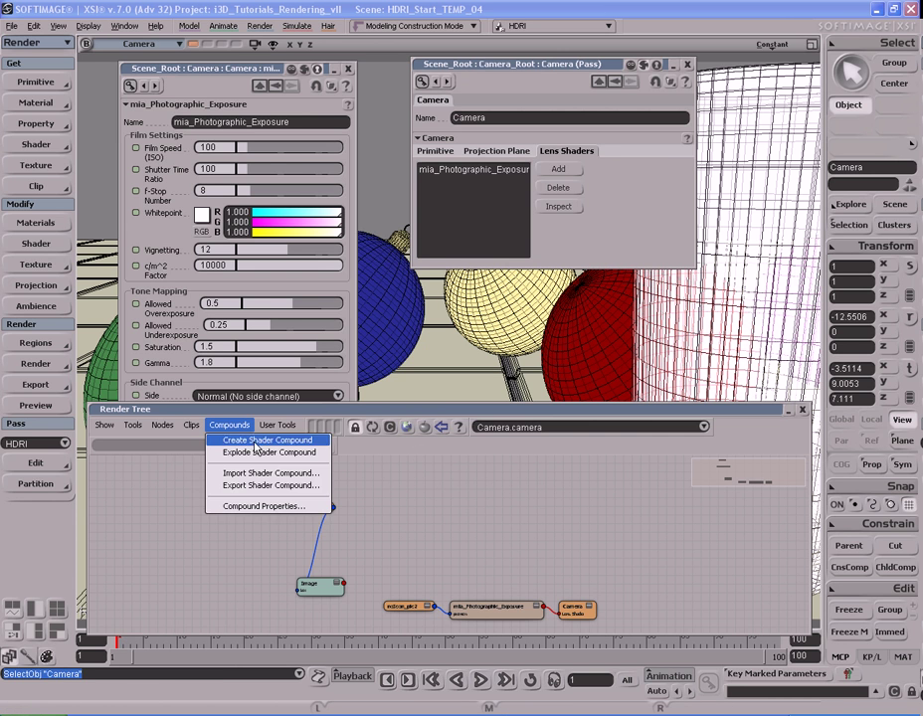
pyautogui.click(278, 424)
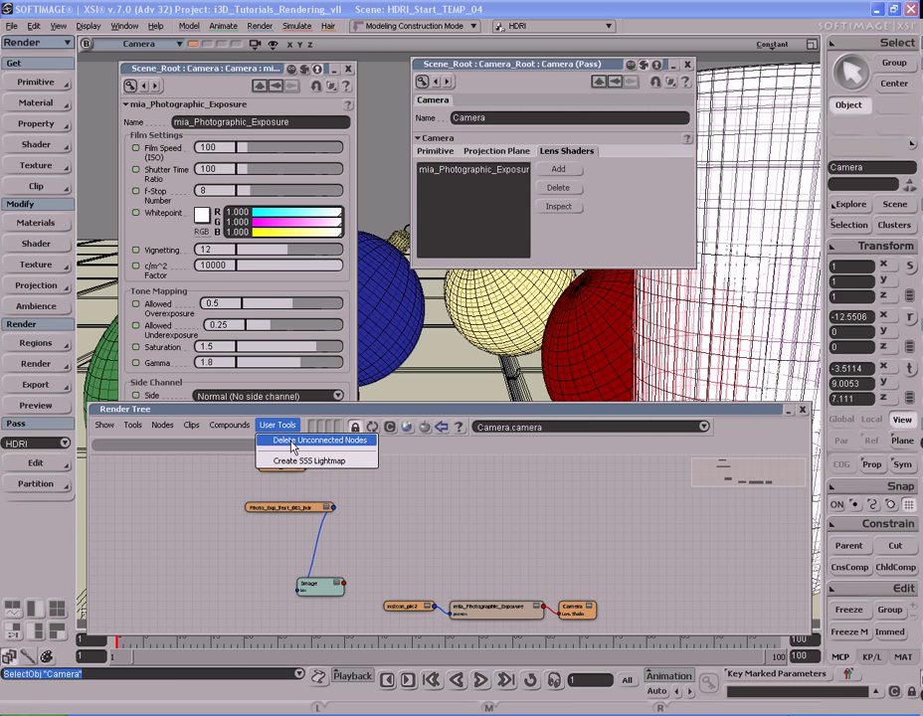
pyautogui.click(269, 441)
pyautogui.press('a')
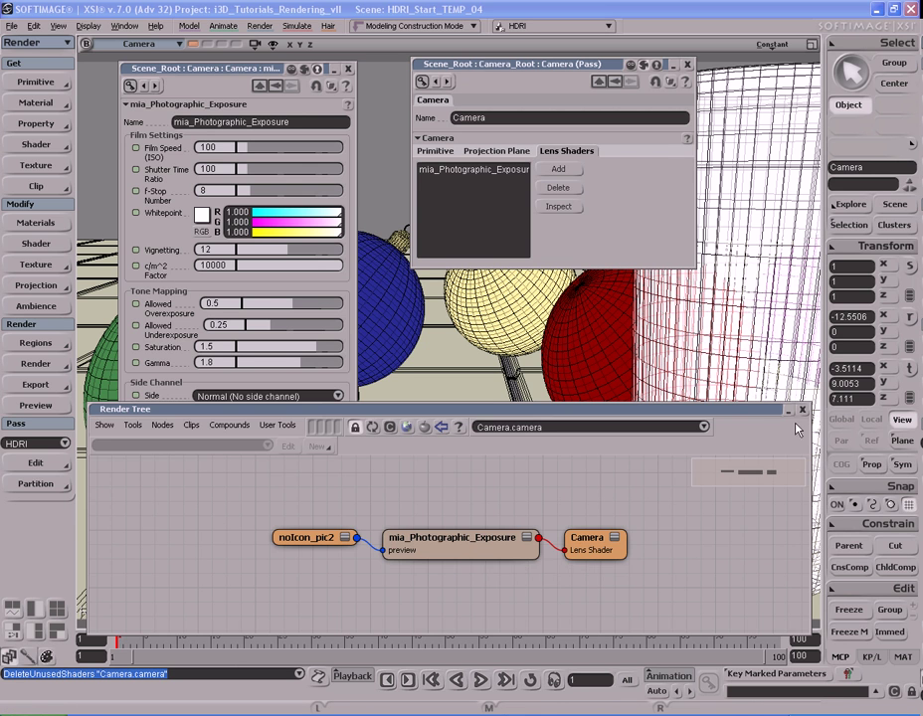
pyautogui.press('7')
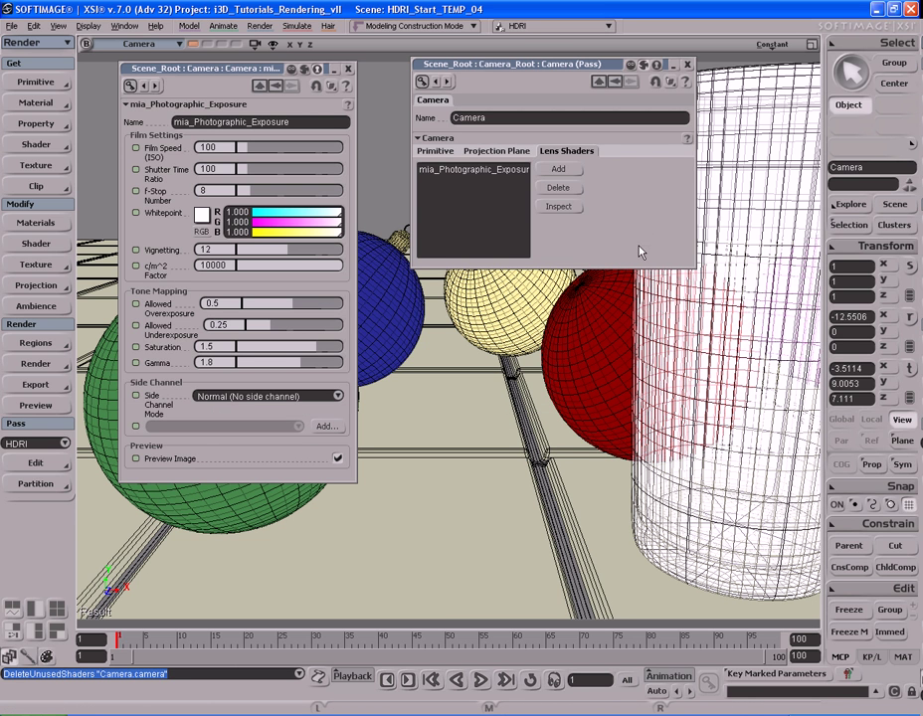
pyautogui.hotkey('ctrl', 'shift', 'a')
pyautogui.click(690, 66)
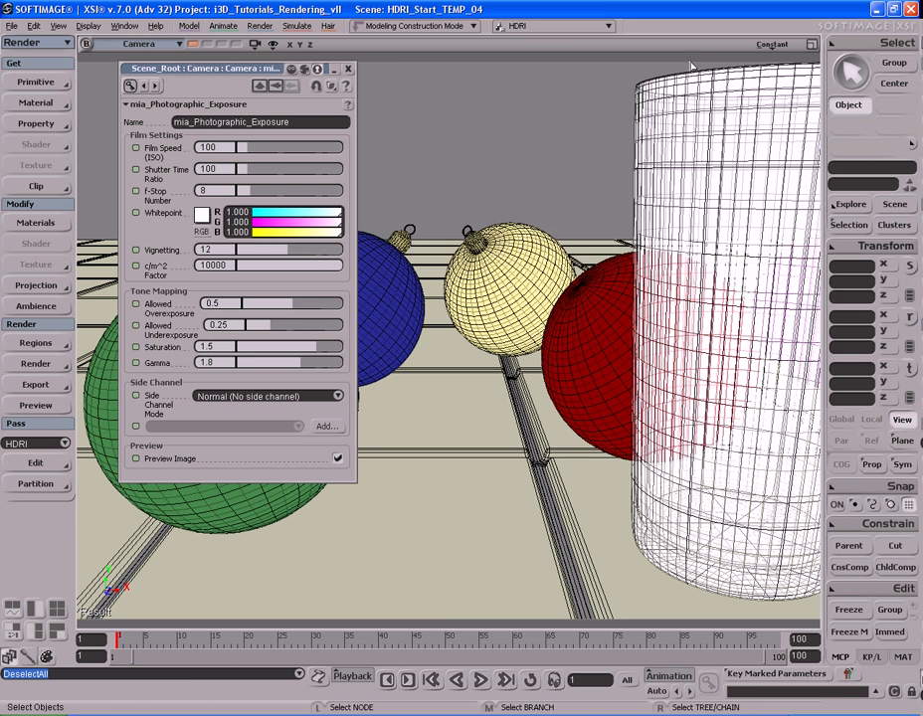
# Toggle the exposure shader's Preview Image option, leave it enabled and preview the pass with the placeholder picture
pyautogui.click(338, 458)
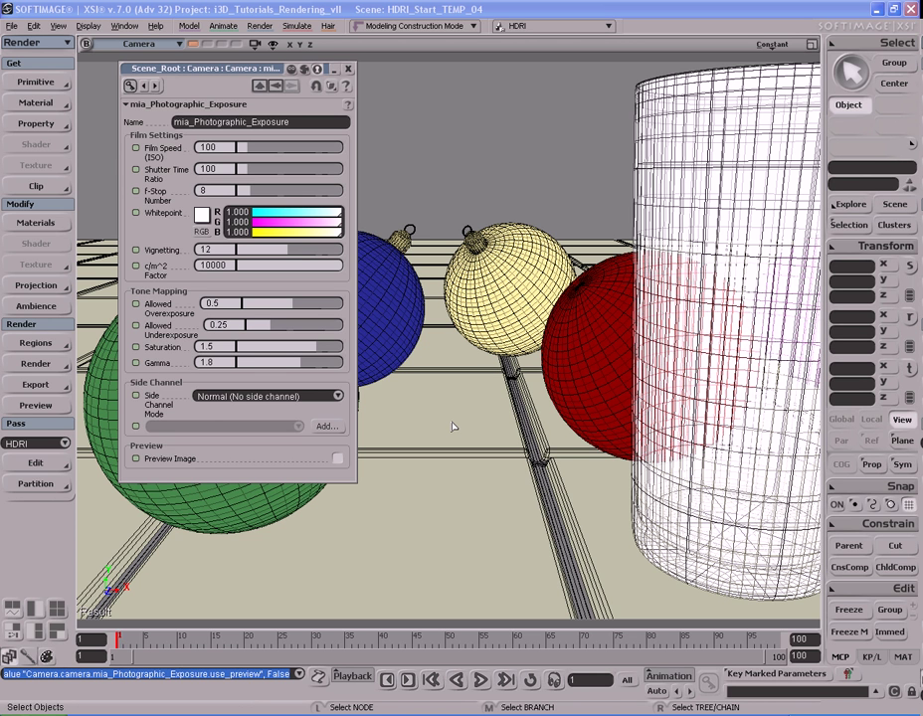
pyautogui.click(338, 459)
pyautogui.click(338, 459)
pyautogui.click(339, 460)
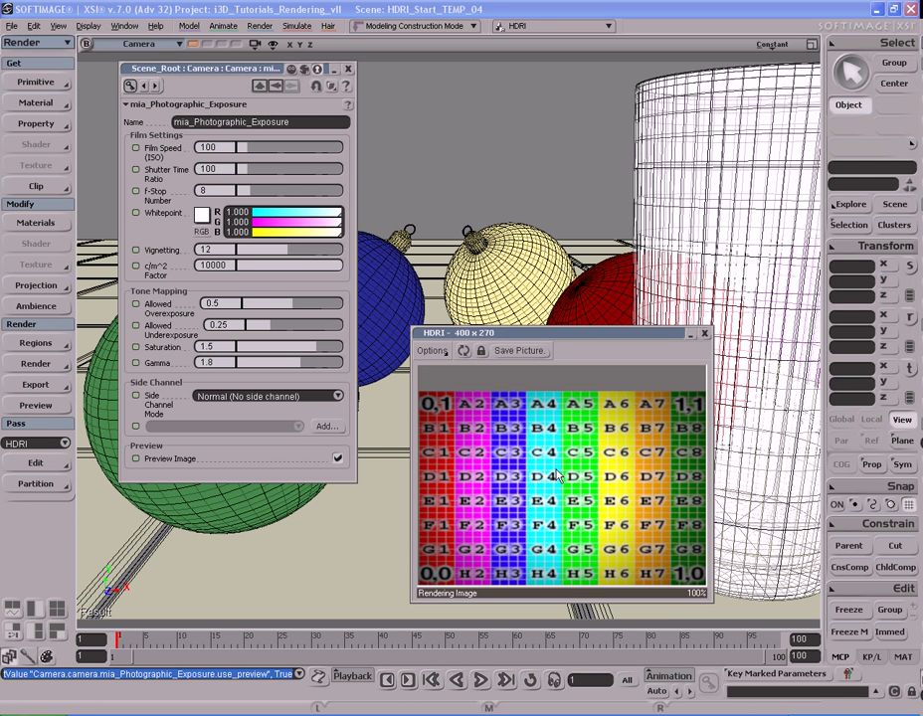
pyautogui.moveTo(569, 335); pyautogui.dragTo(552, 194)
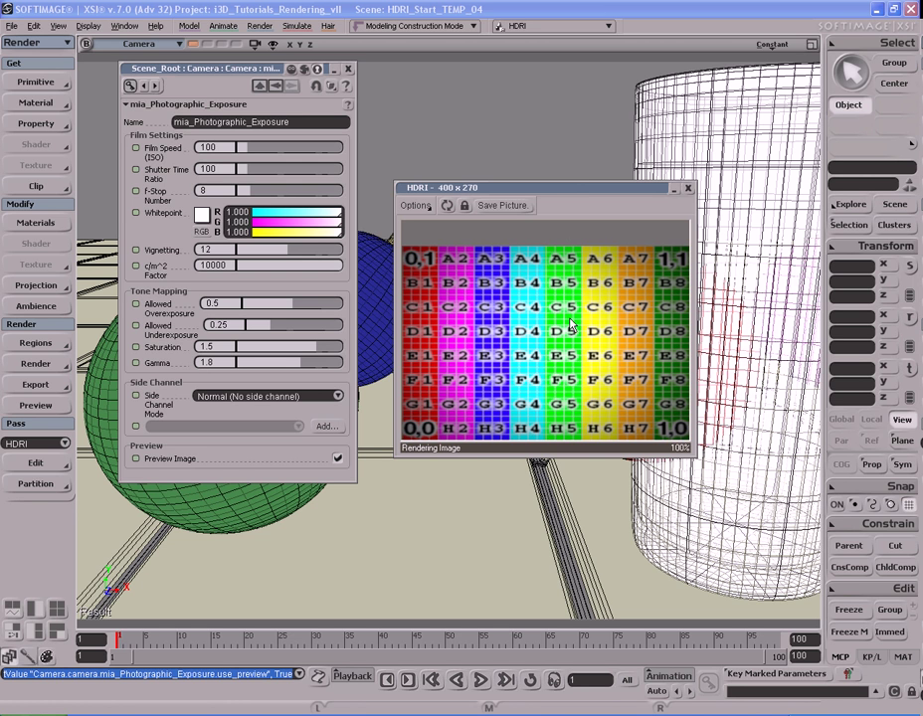
pyautogui.click(688, 189)
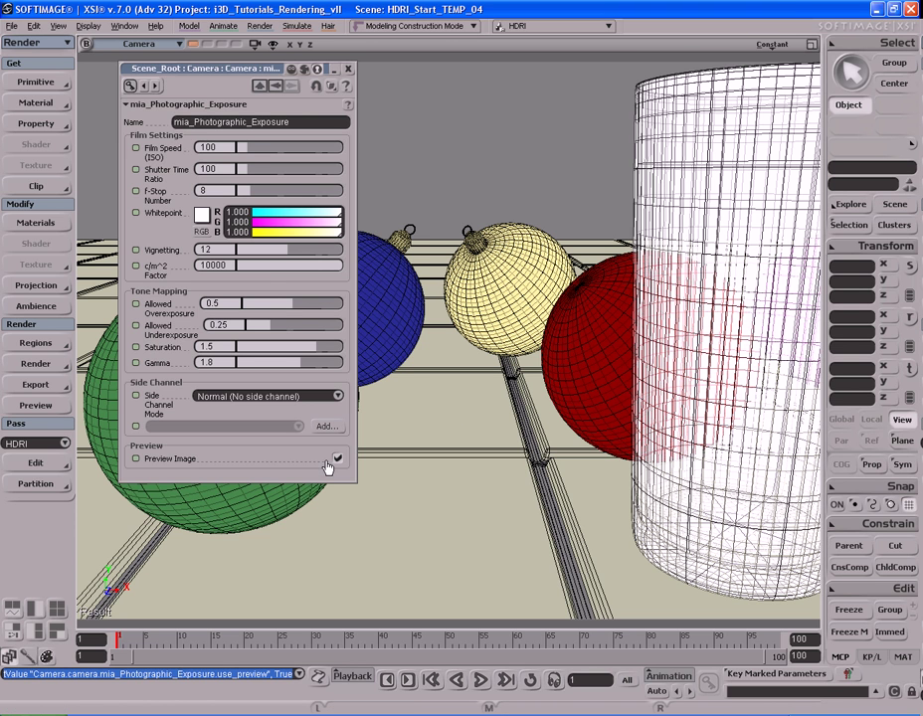
# Test a Film Speed (ISO) of 0 on the preview picture and return the film speed to 100
pyautogui.moveTo(248, 158); pyautogui.dragTo(203, 147)
pyautogui.write('1')
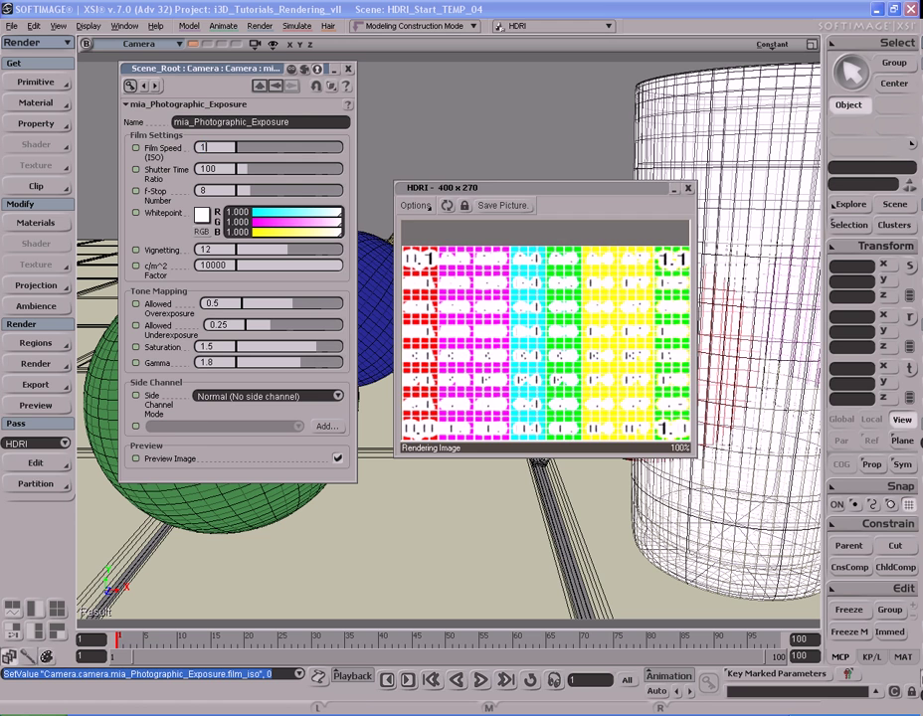
pyautogui.write('00')
pyautogui.press('Return')
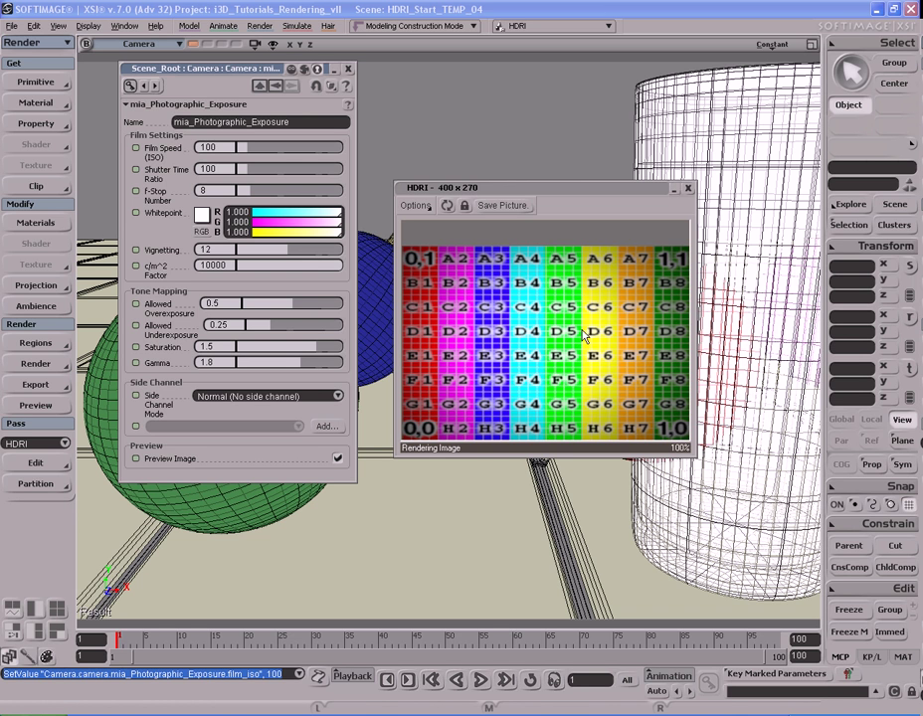
pyautogui.click(528, 366)
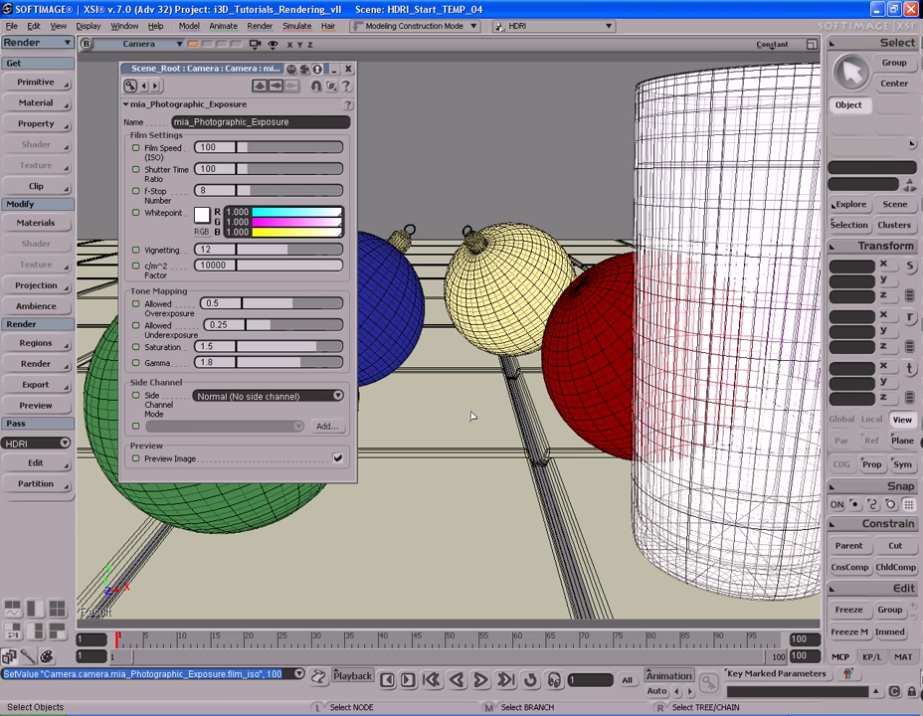
# Inspect the HDRI pass's Main render channel output, including its HDRI_Photo file name and Radiance HDR format
pyautogui.click(39, 364)
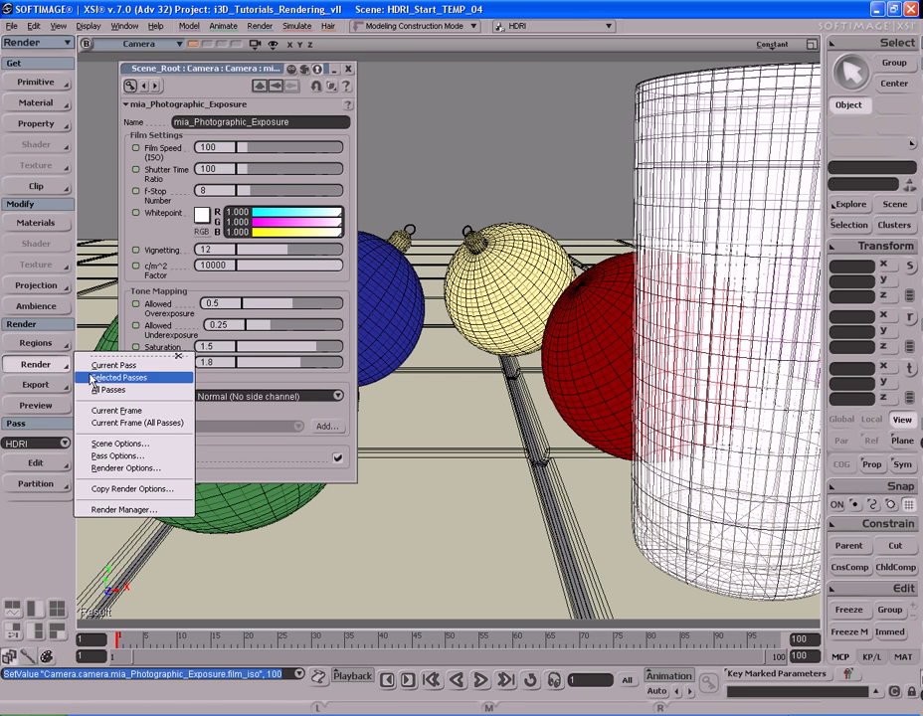
pyautogui.click(122, 456)
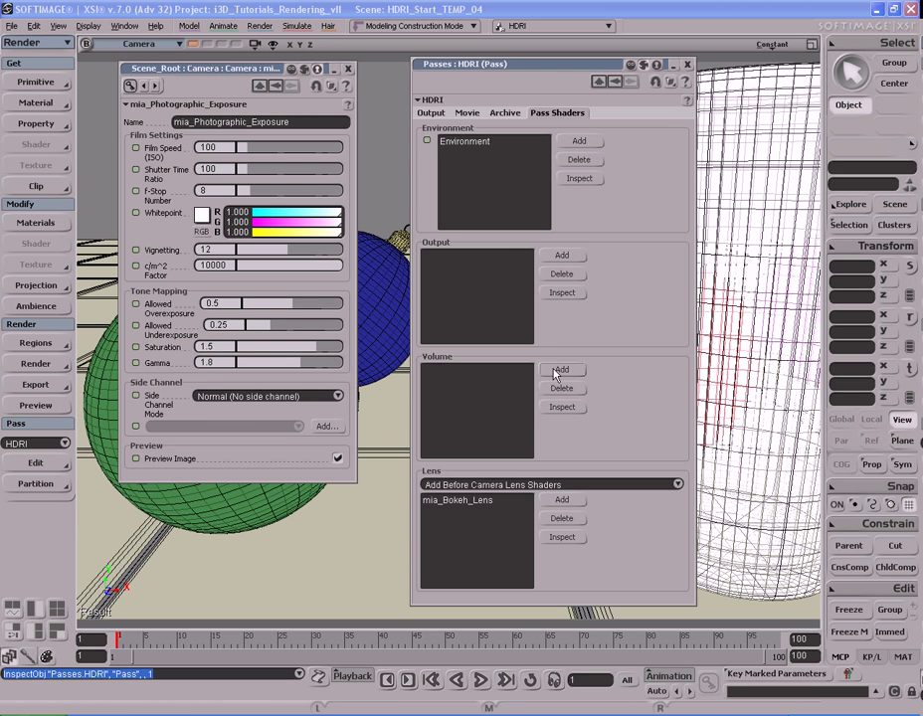
pyautogui.click(431, 113)
pyautogui.click(525, 218)
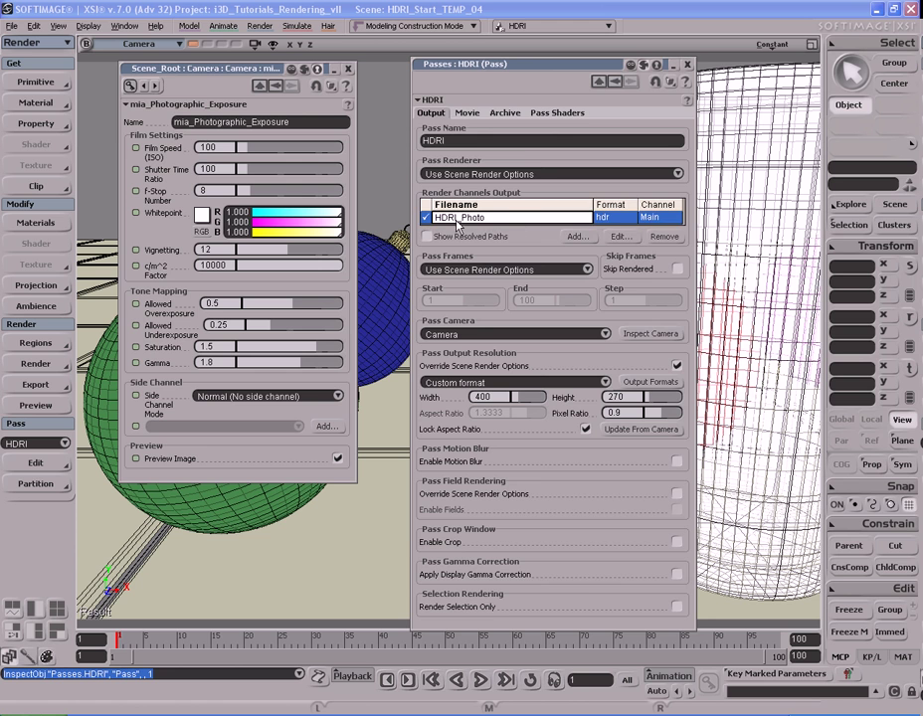
pyautogui.doubleClick(517, 219)
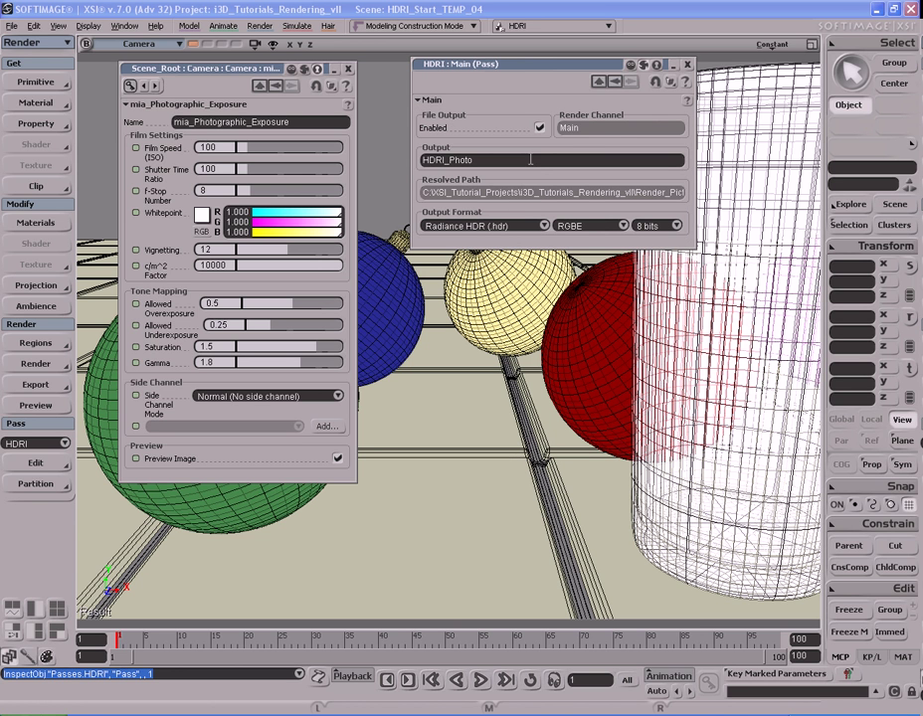
pyautogui.click(690, 65)
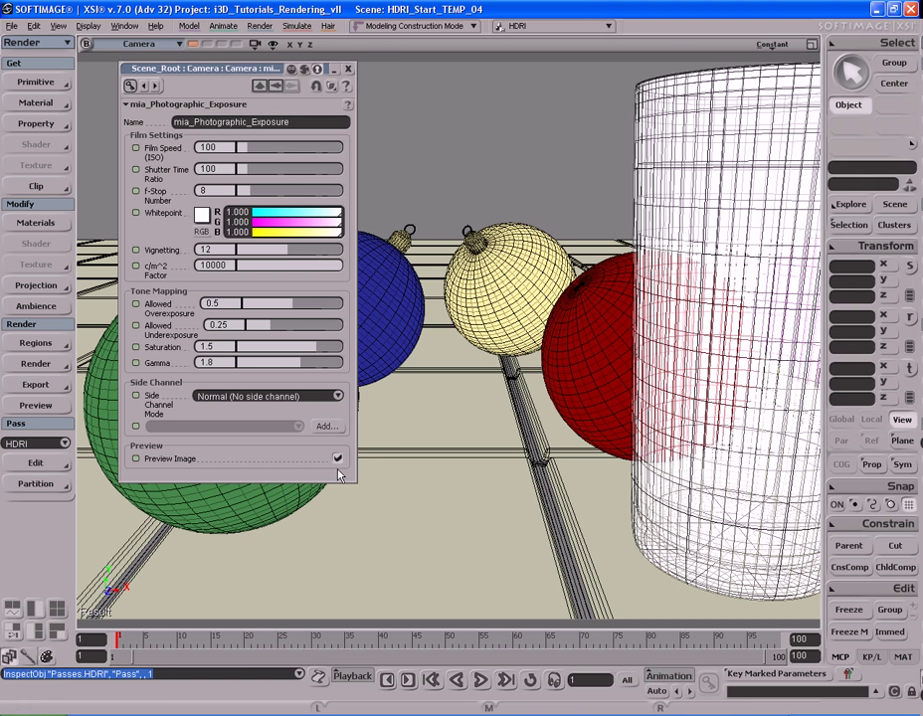
# Select the scene camera and open its render tree, moving the exposure shader's properties clear of the nodes
pyautogui.click(253, 45)
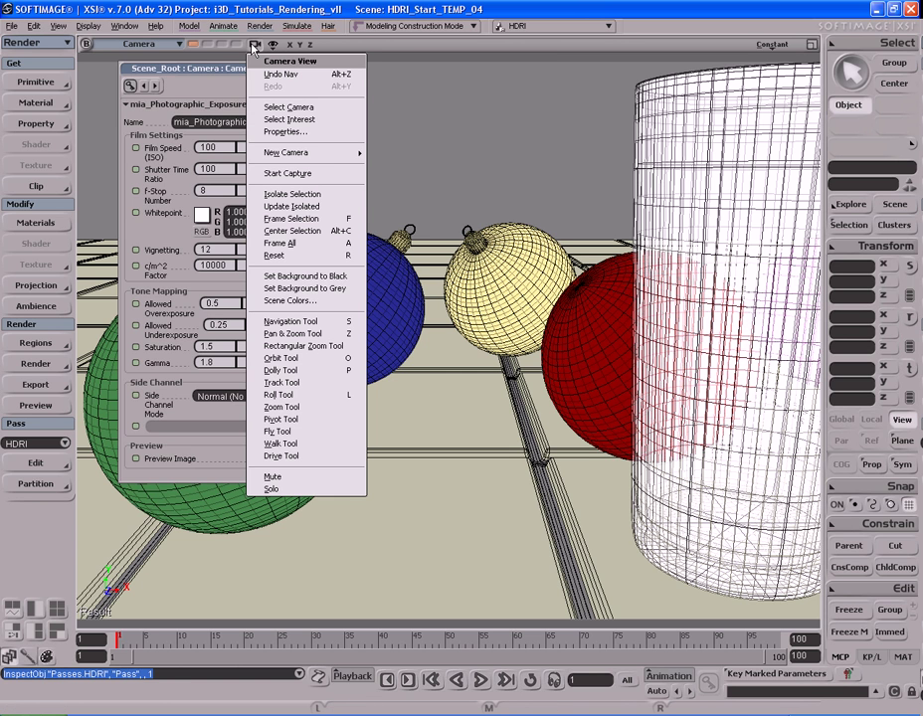
pyautogui.click(289, 107)
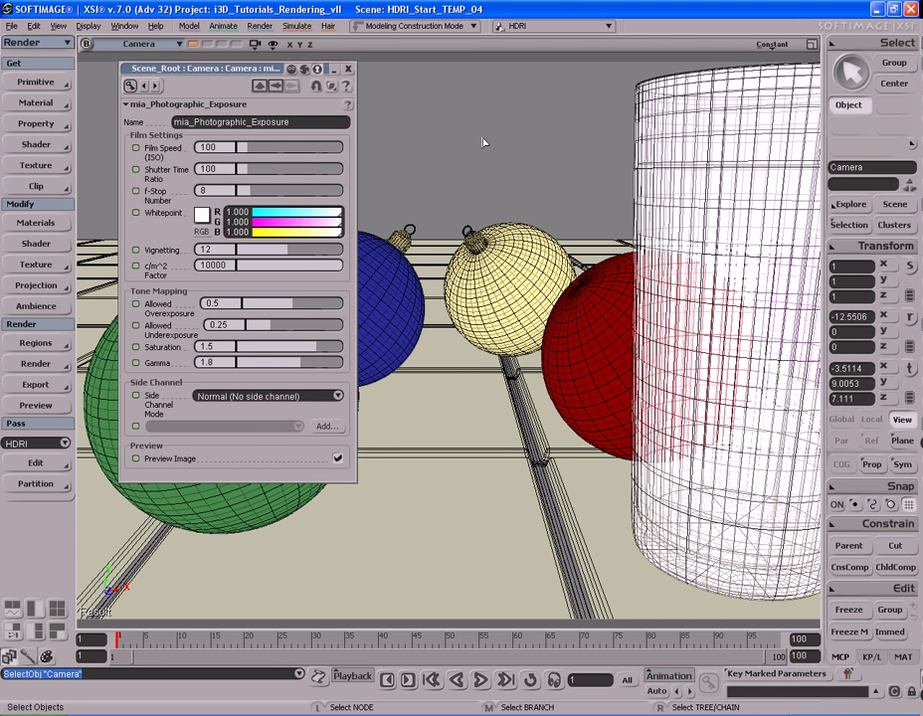
pyautogui.press('7')
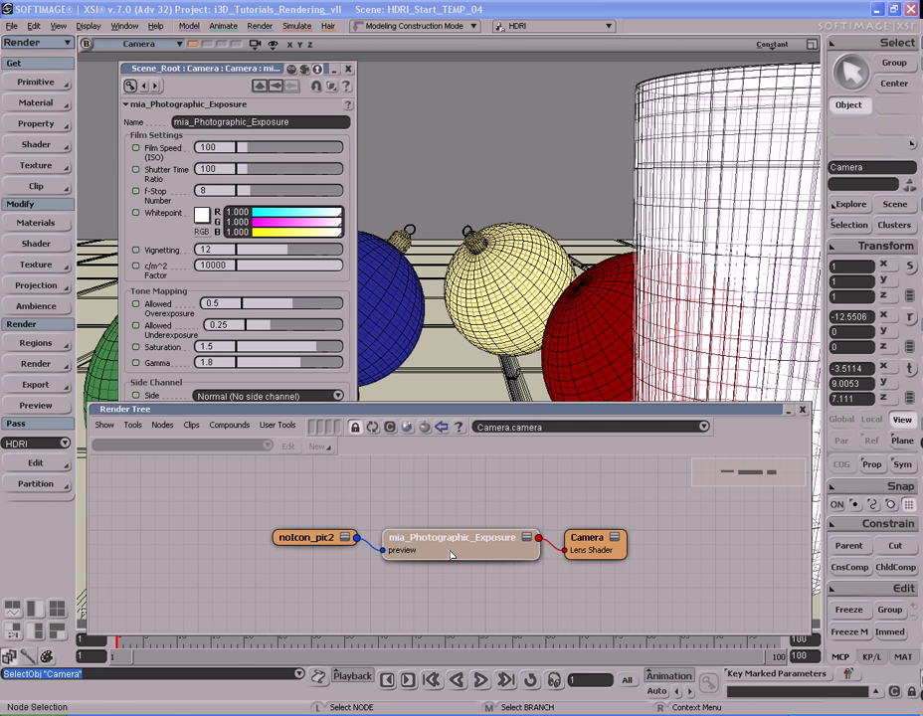
pyautogui.moveTo(231, 68); pyautogui.dragTo(216, 21)
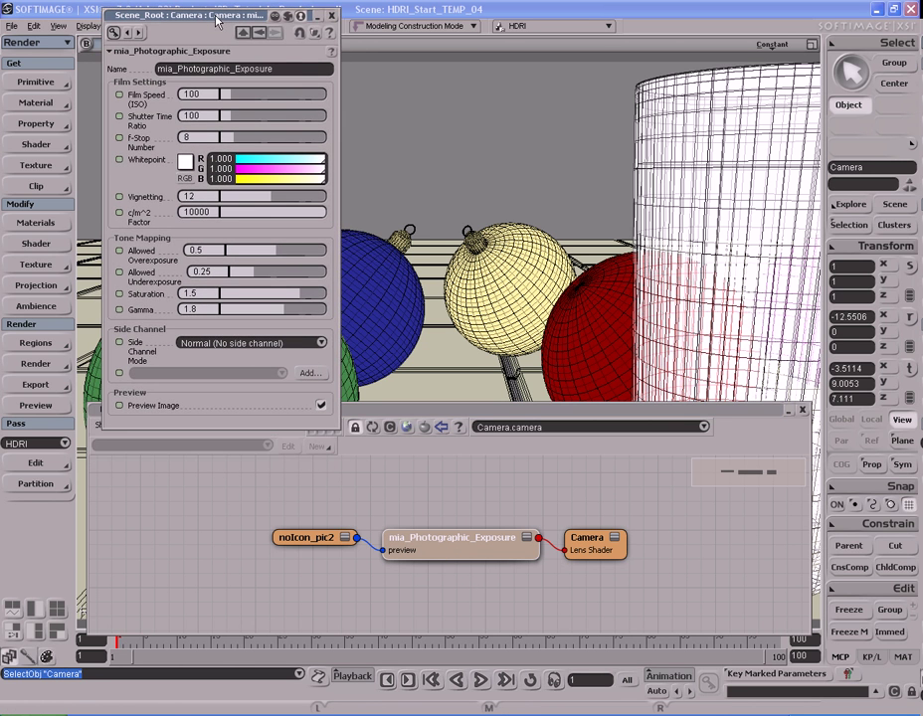
# Preview the pass with the noIcon_pic2 placeholder node feeding the exposure shader, and close the preview
pyautogui.click(315, 541)
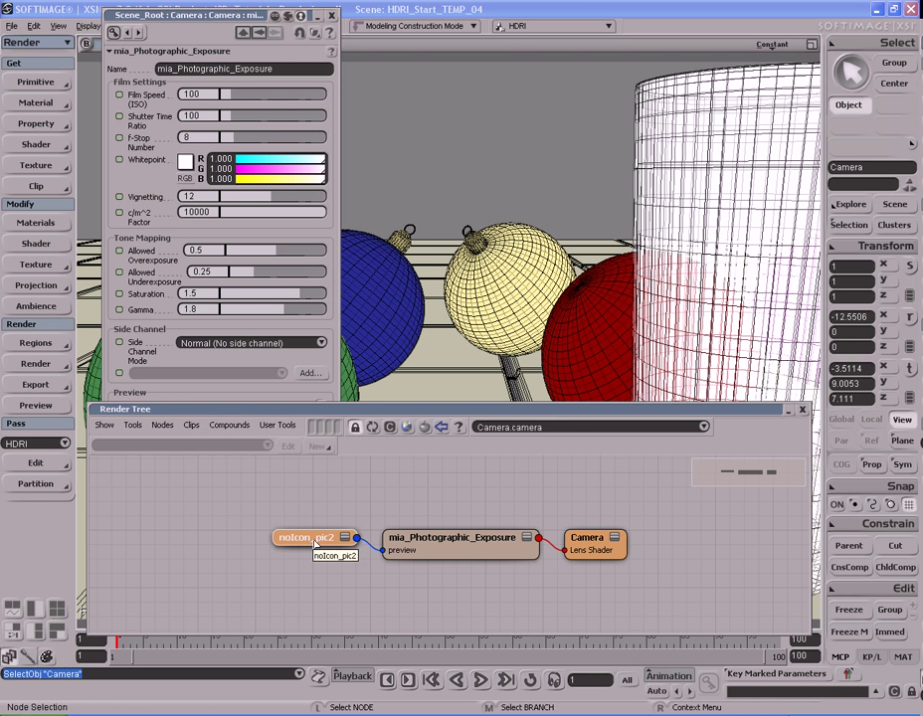
pyautogui.hotkey('shift', 'r')
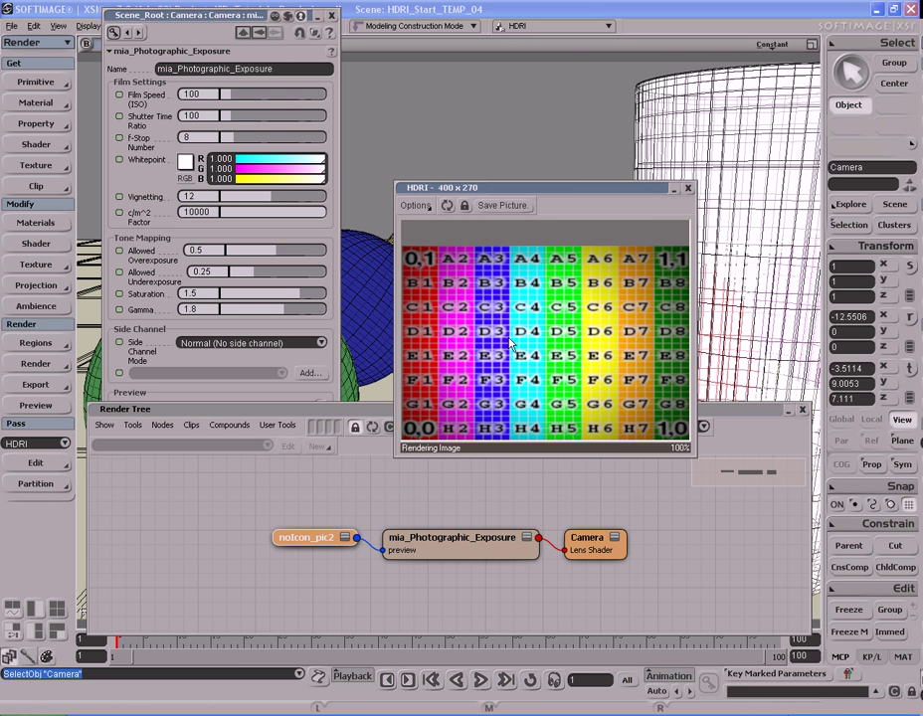
pyautogui.moveTo(320, 540)
pyautogui.mouseDown()
pyautogui.moveTo(321, 531)
pyautogui.moveTo(339, 538)
pyautogui.moveTo(320, 535)
pyautogui.mouseUp()
pyautogui.click(688, 188)
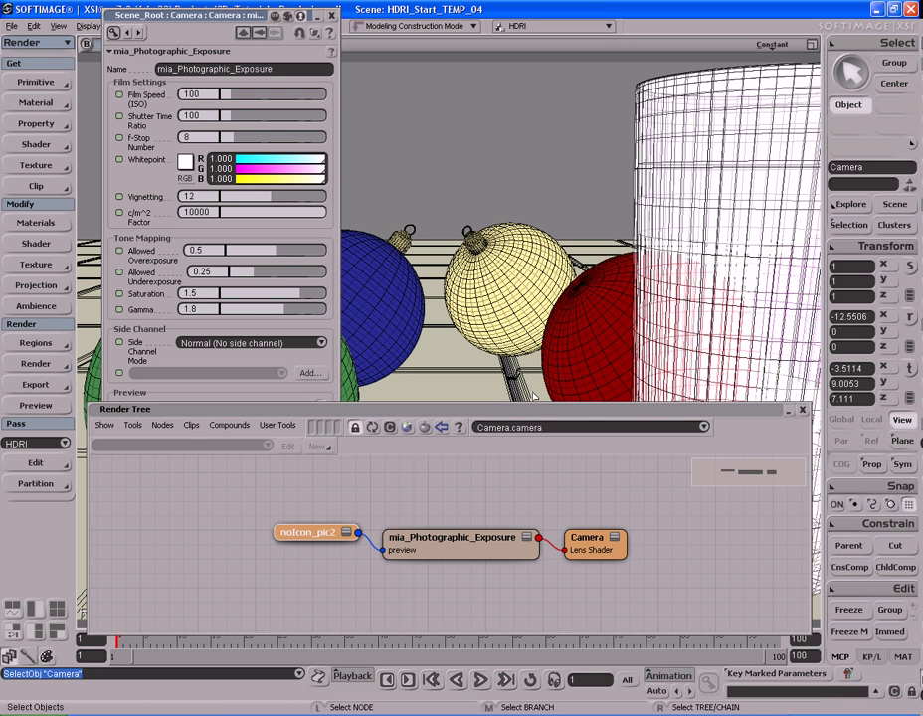
# Check the available image clips and create an image source from HDRI_Photo.001.hdr in the Render_Pictures folder
pyautogui.click(190, 426)
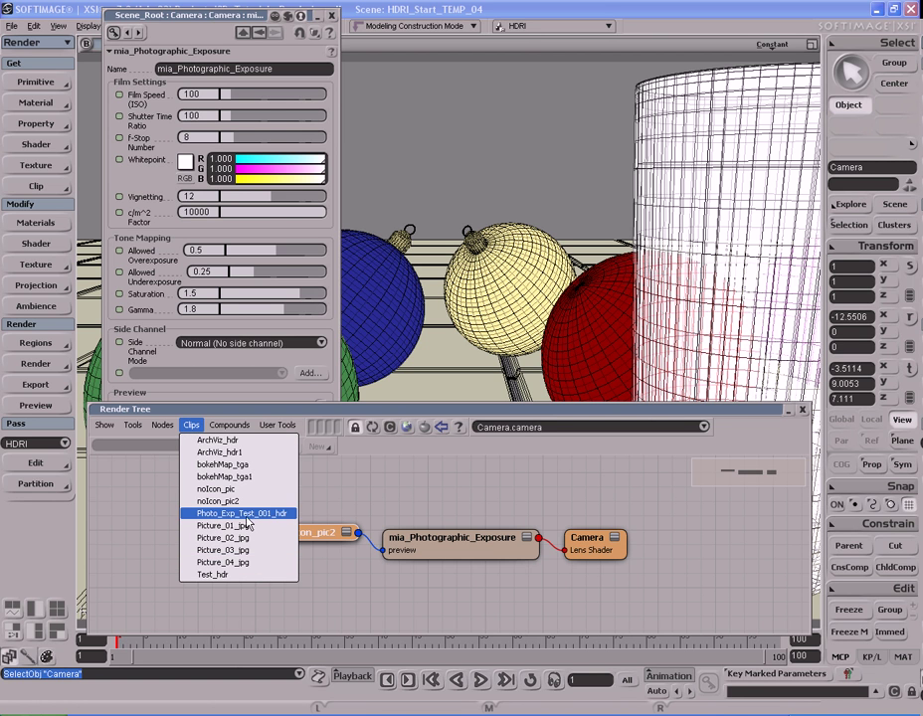
pyautogui.click(359, 495)
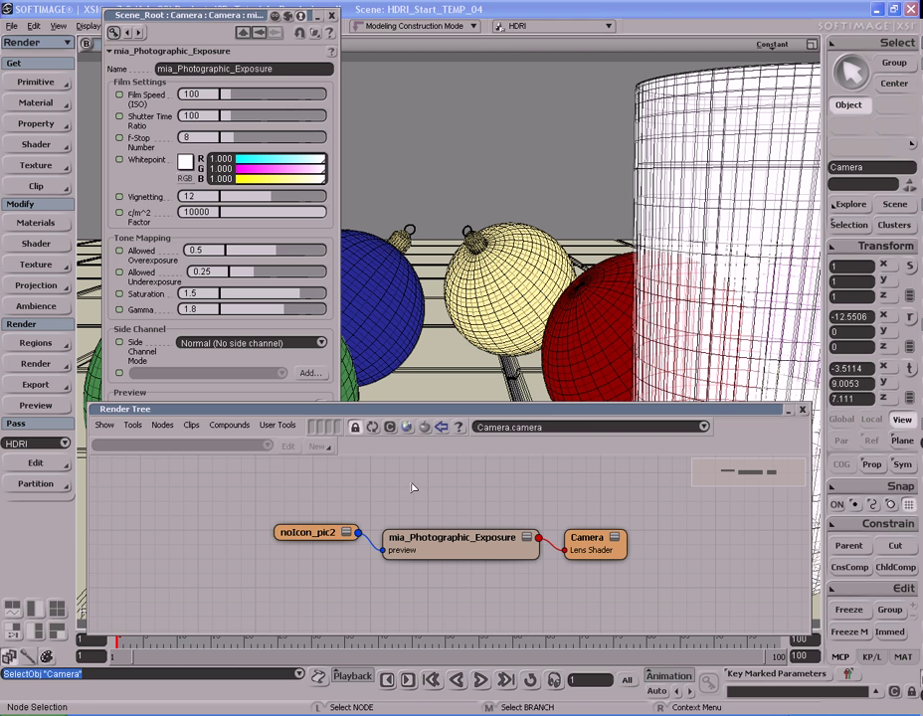
pyautogui.click(35, 190)
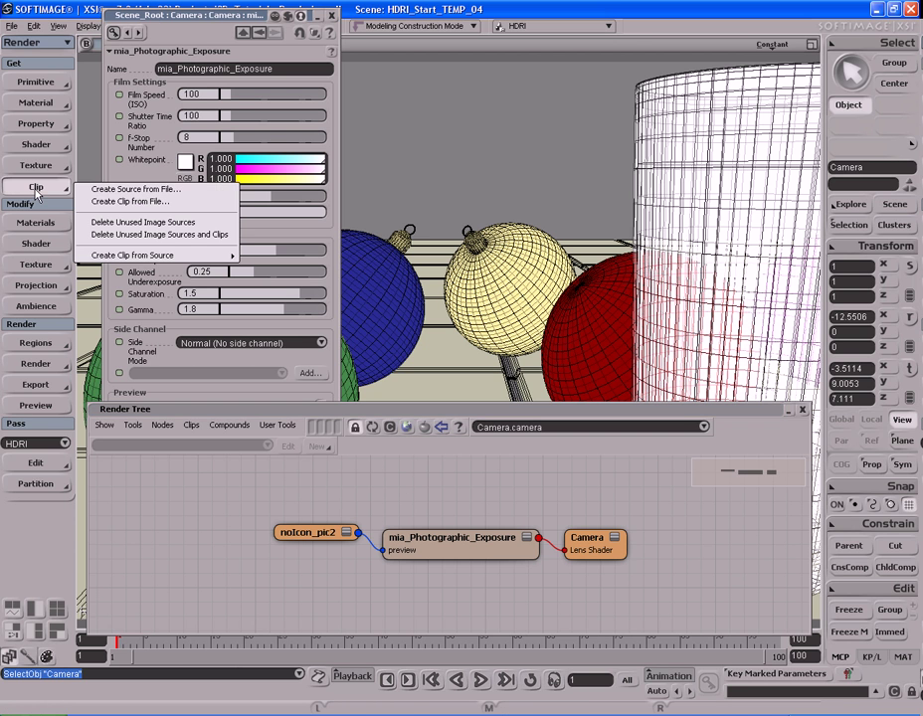
pyautogui.click(154, 190)
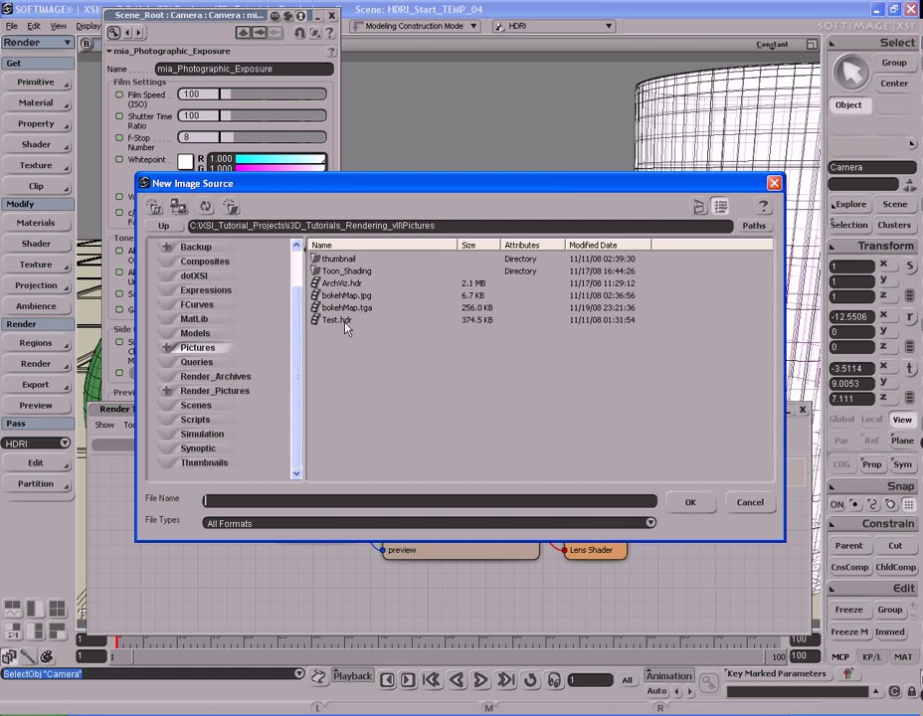
pyautogui.click(214, 392)
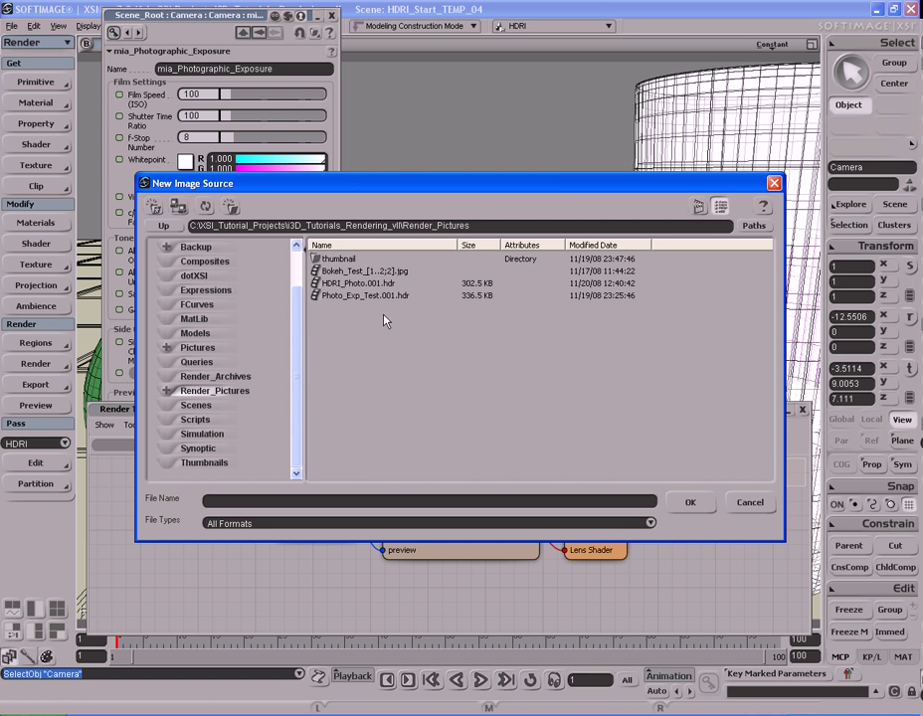
pyautogui.click(356, 284)
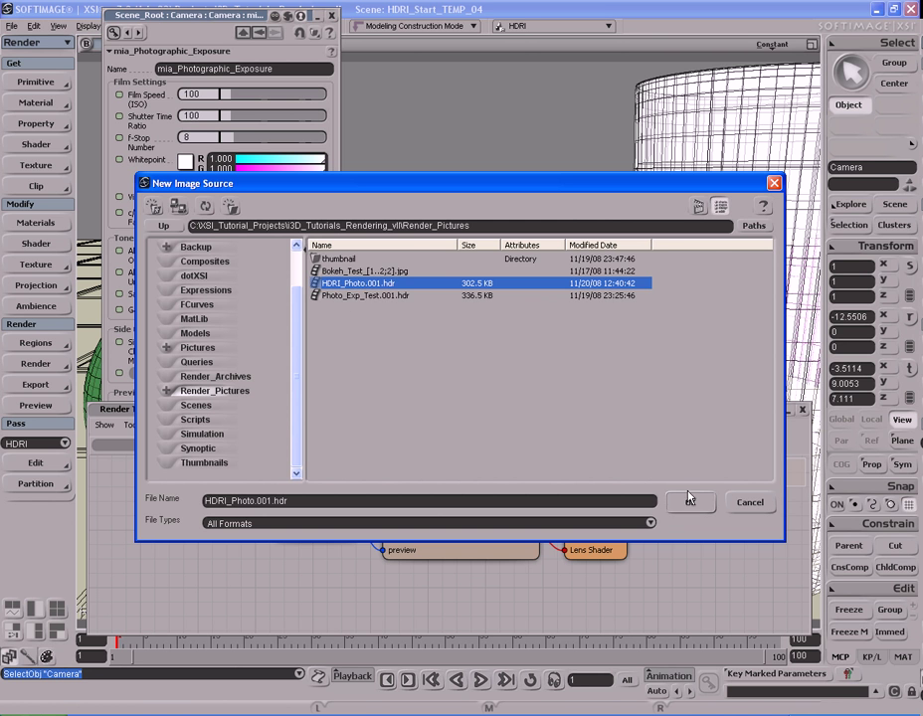
pyautogui.press('Return')
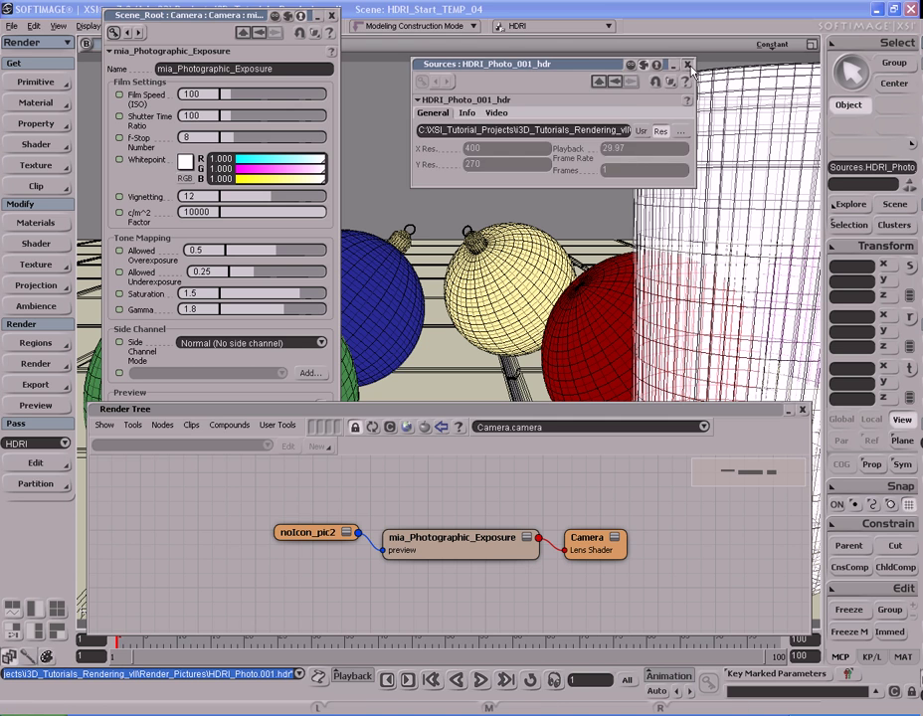
pyautogui.click(686, 64)
# Recheck the available clips and create an image clip from HDRI_Photo.001.hdr in the Render_Pictures folder
pyautogui.click(191, 425)
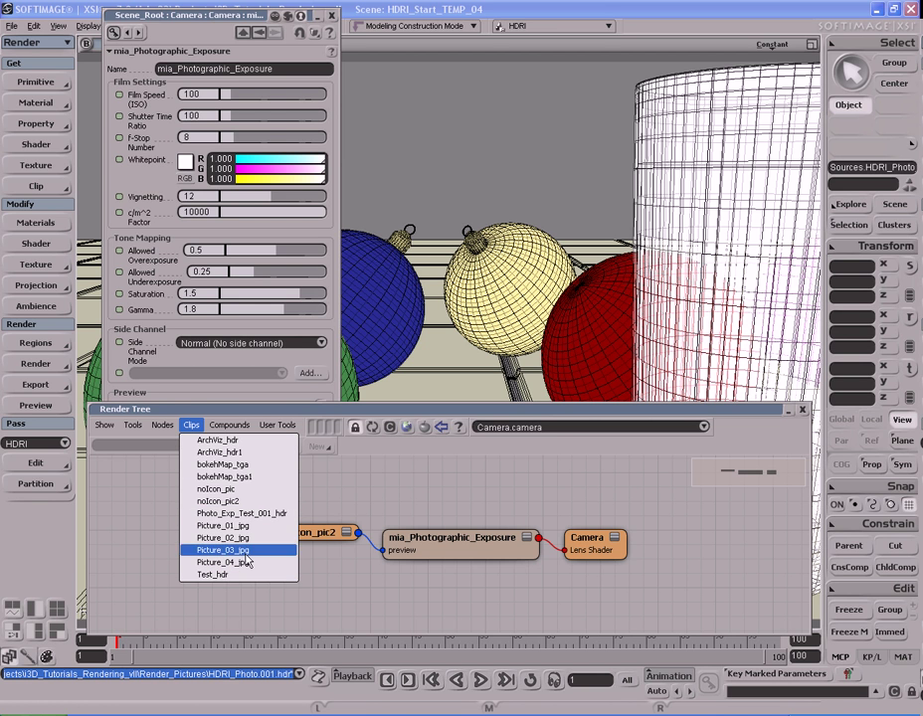
pyautogui.click(356, 478)
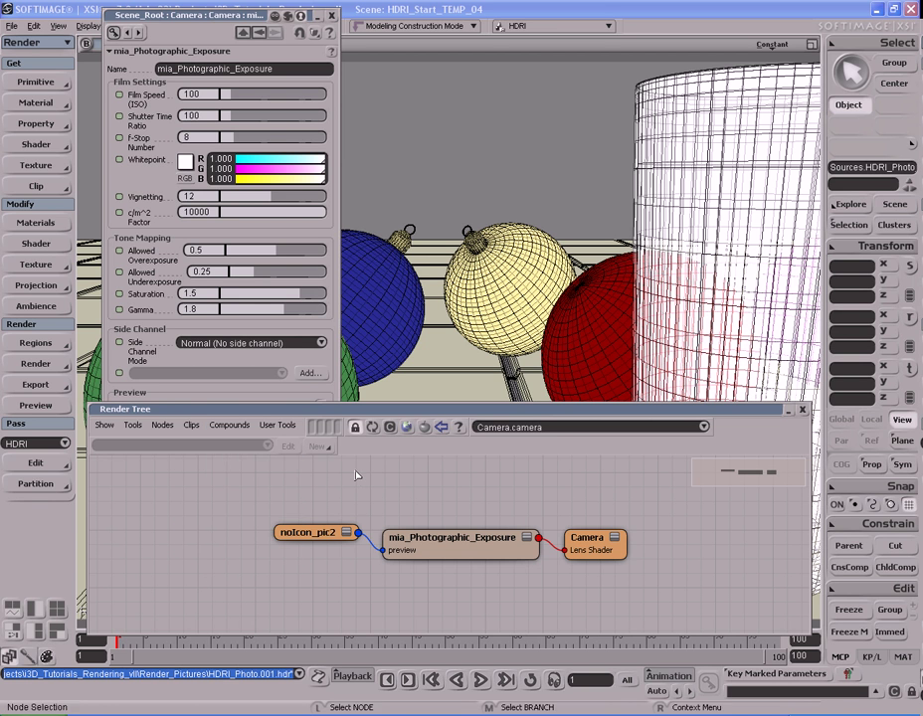
pyautogui.click(36, 186)
pyautogui.click(152, 201)
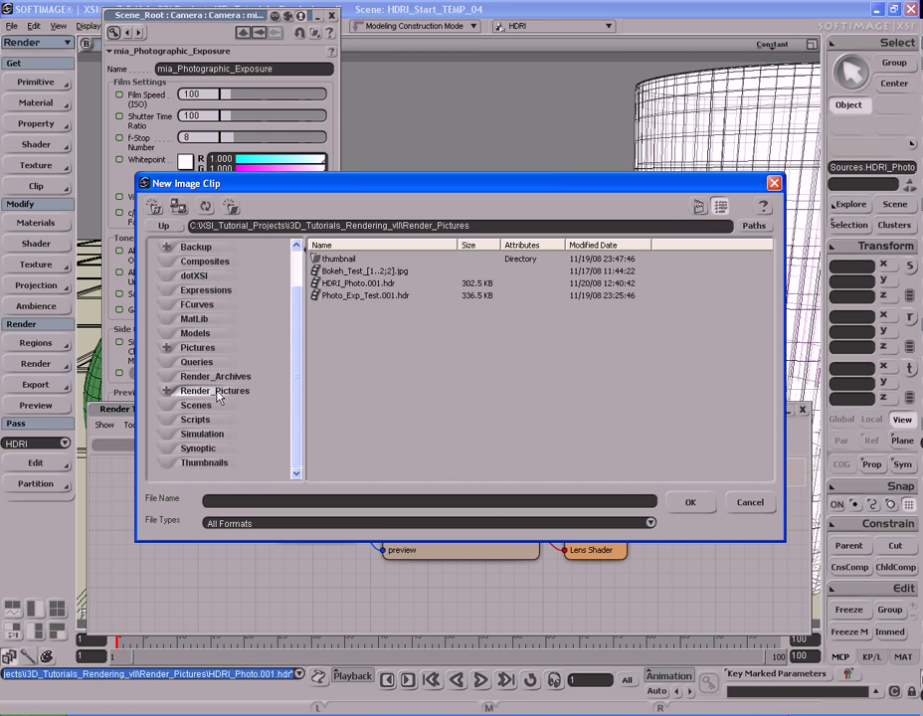
pyautogui.doubleClick(364, 285)
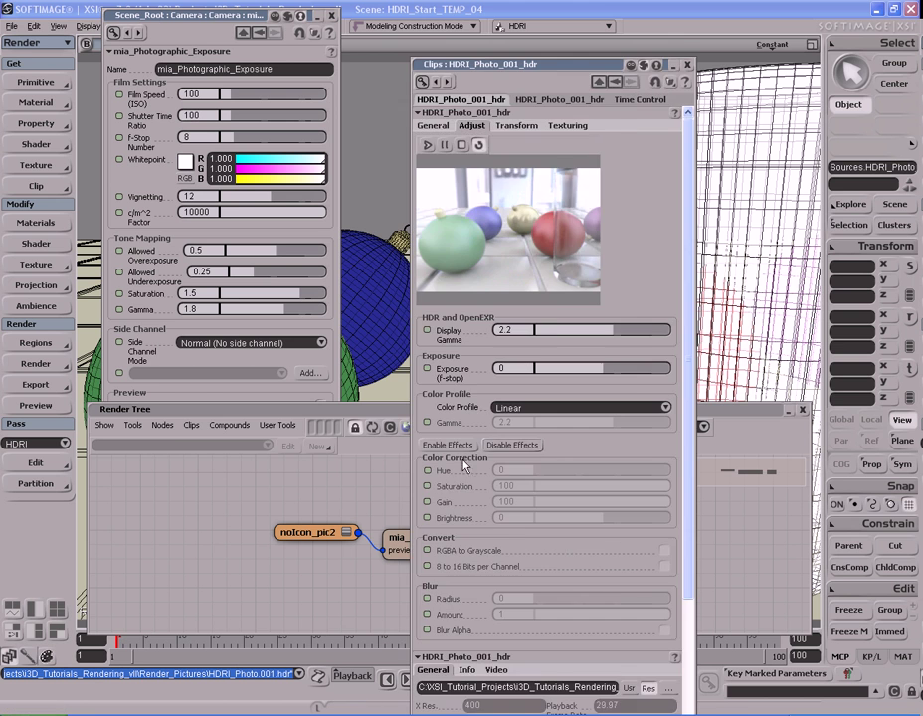
# Add the HDRI_Photo_001_hdr clip to the render tree, connect it to the exposure shader's preview input and preview the pass
pyautogui.click(190, 425)
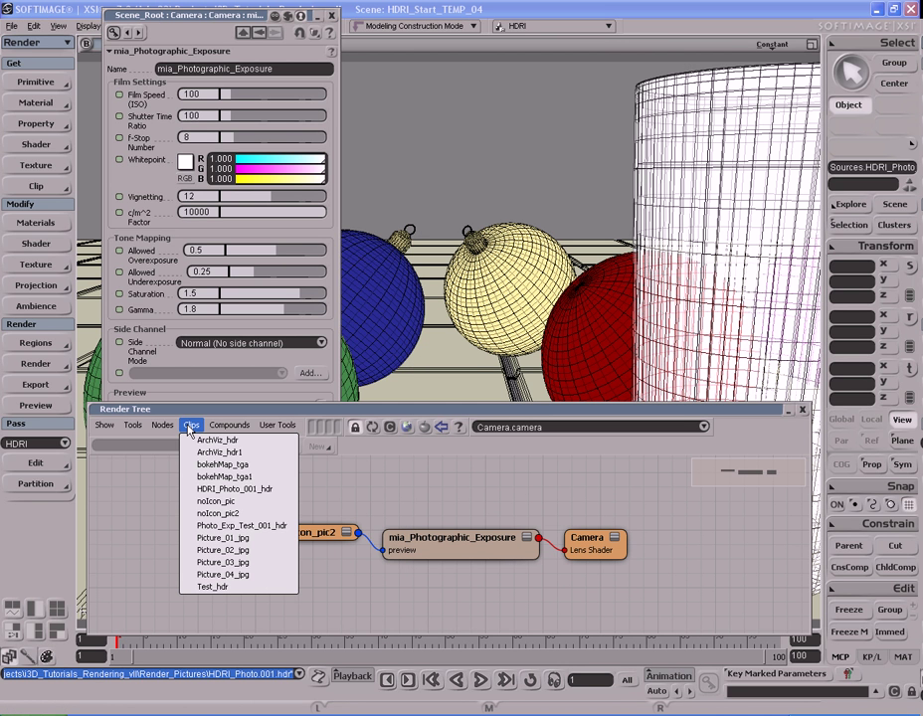
pyautogui.click(239, 490)
pyautogui.moveTo(257, 521); pyautogui.dragTo(384, 550)
pyautogui.click(467, 559)
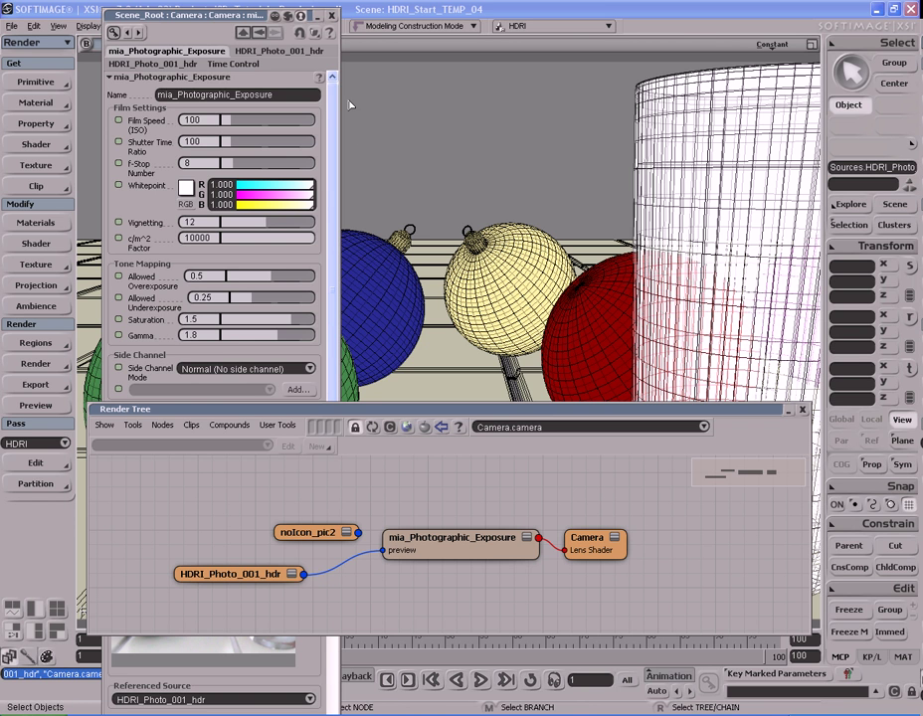
pyautogui.hotkey('shift', 'r')
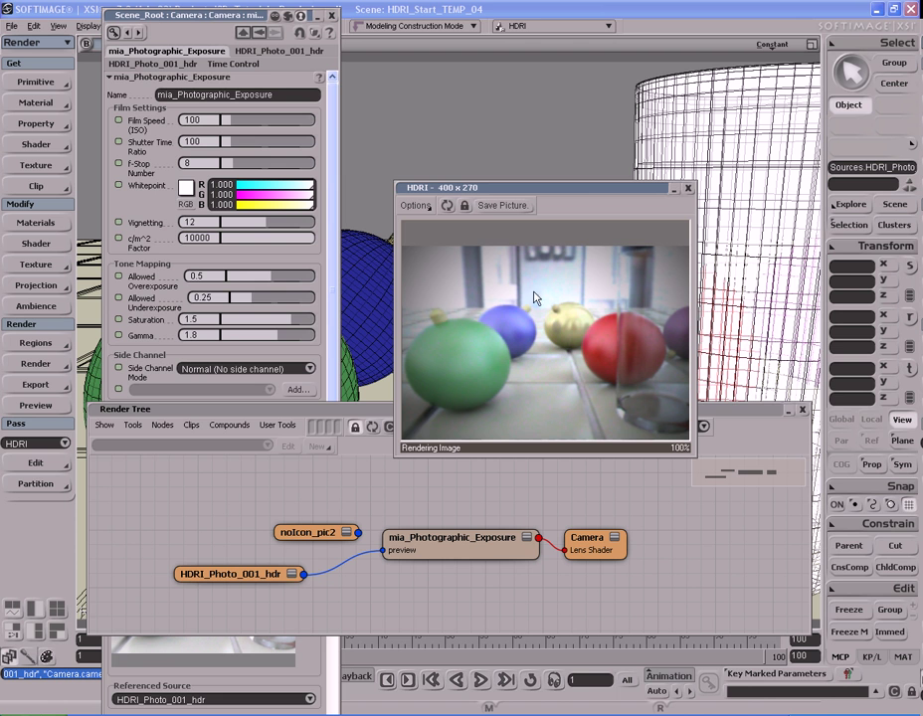
# Close the render tree and collapse the HDRI_Photo_001_hdr and Time Control sections below the exposure shader settings
pyautogui.click(802, 410)
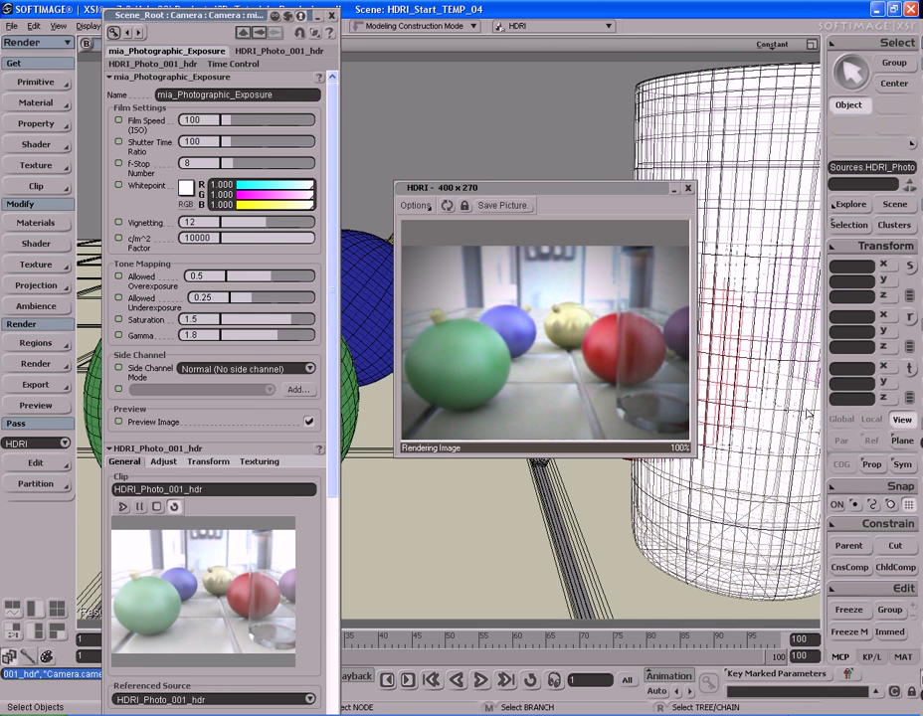
pyautogui.click(206, 449)
pyautogui.click(191, 474)
pyautogui.click(191, 490)
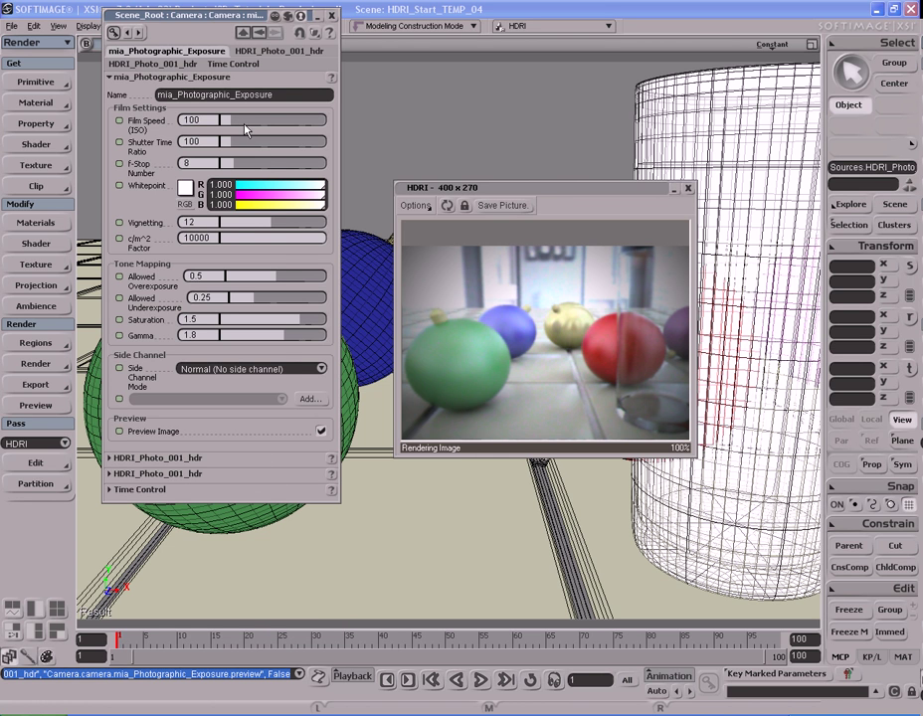
# Test a pale green Whitepoint on the preview picture and return it to pure white, 1.000 in all channels
pyautogui.click(185, 187)
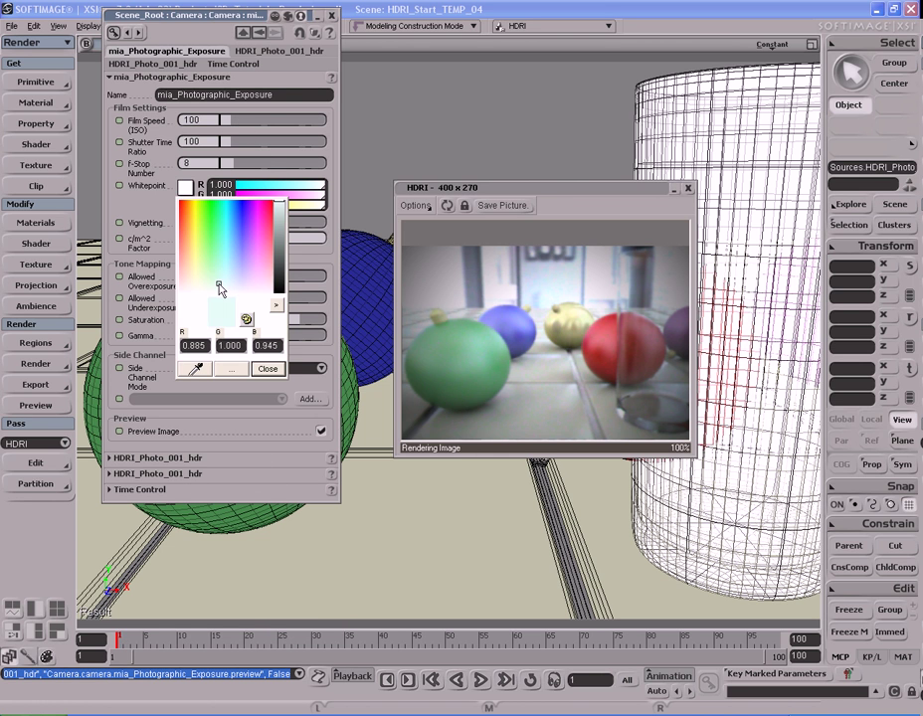
pyautogui.click(226, 278)
pyautogui.click(216, 270)
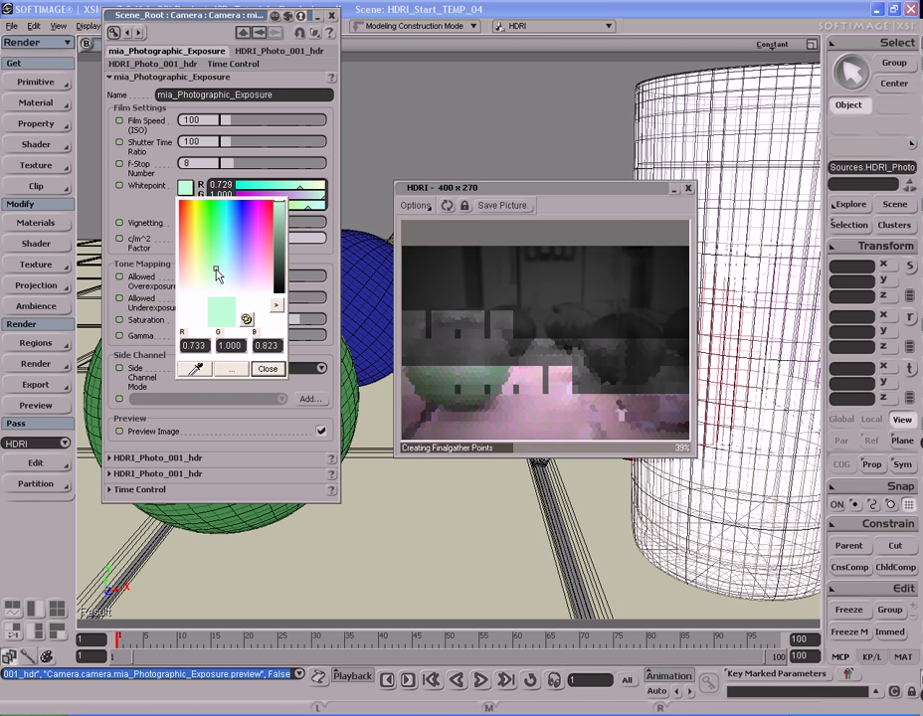
pyautogui.moveTo(213, 269)
pyautogui.mouseDown()
pyautogui.moveTo(200, 270)
pyautogui.moveTo(245, 269)
pyautogui.moveTo(218, 303)
pyautogui.mouseUp()
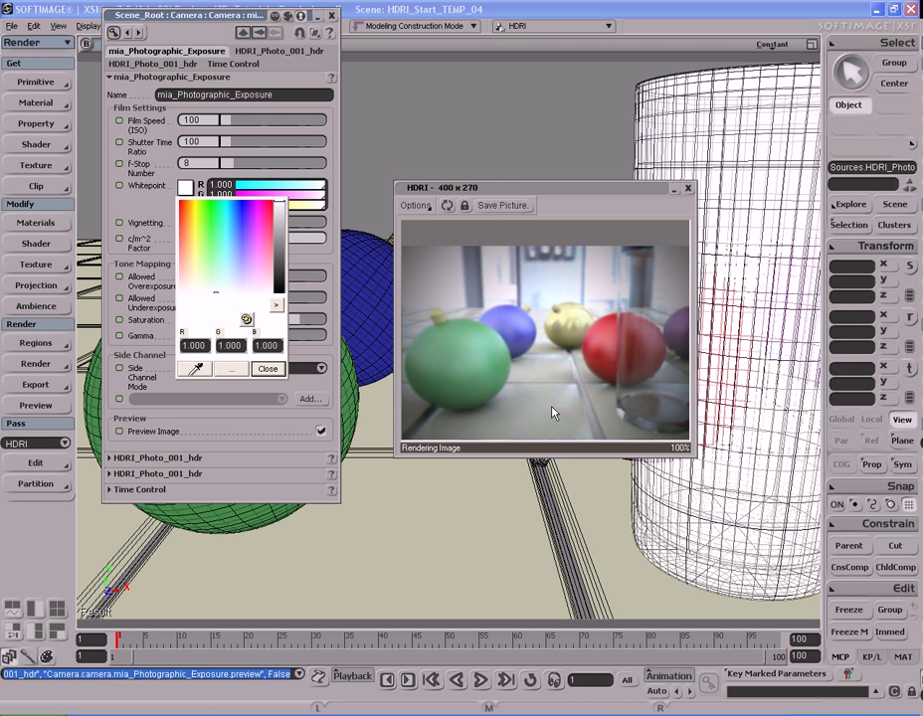
pyautogui.click(265, 373)
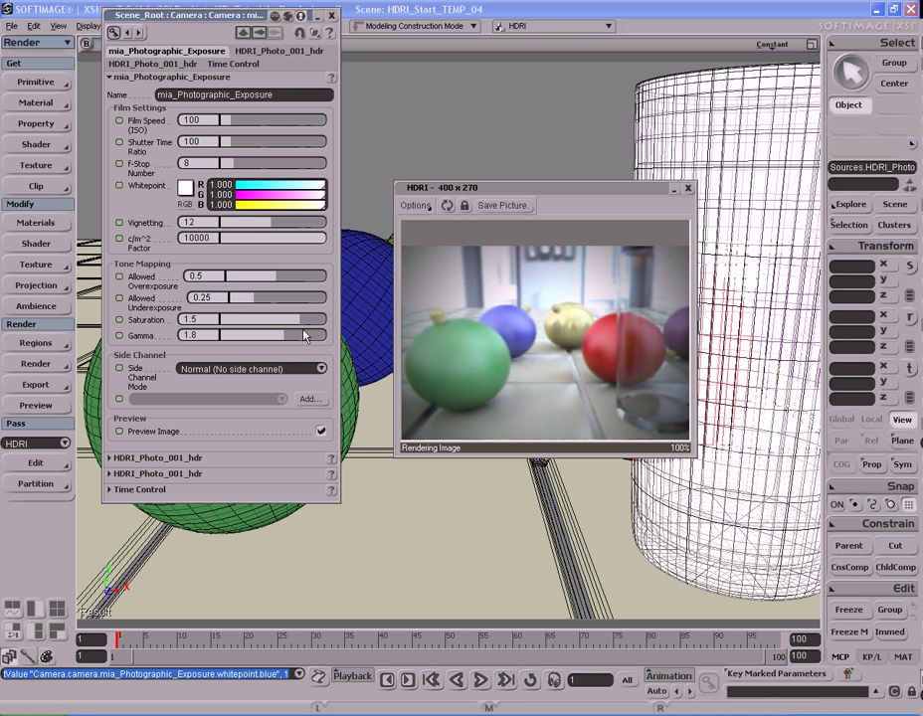
# Test a Gamma of about 2.51 and reset it to 1.8, then try a Saturation of about 0.776 and undo it
pyautogui.moveTo(283, 339); pyautogui.dragTo(310, 343)
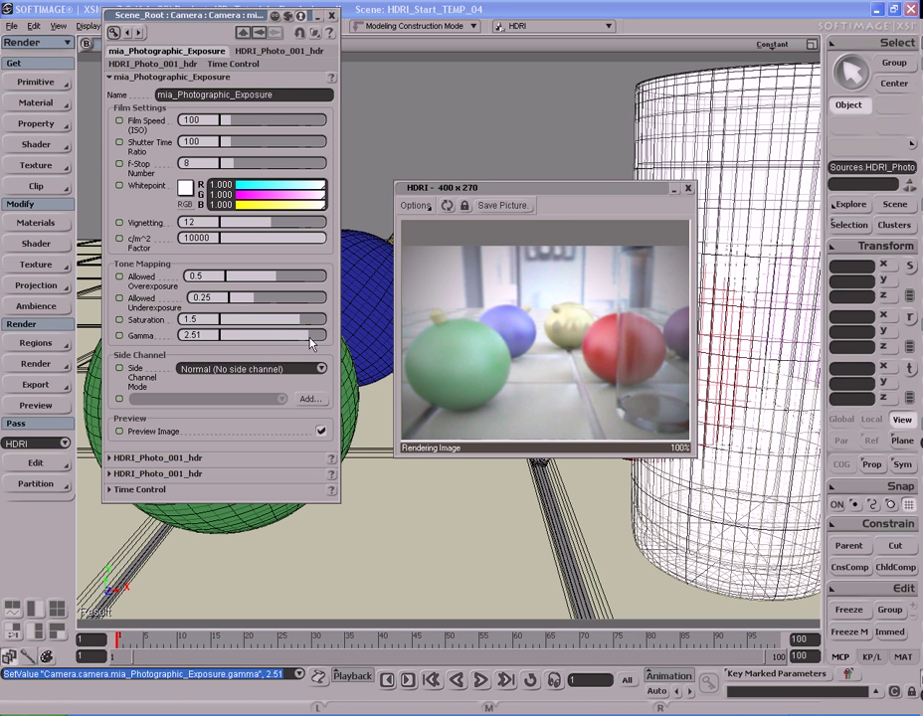
pyautogui.click(208, 336)
pyautogui.write('1.8')
pyautogui.press('Return')
pyautogui.moveTo(297, 326); pyautogui.dragTo(264, 325)
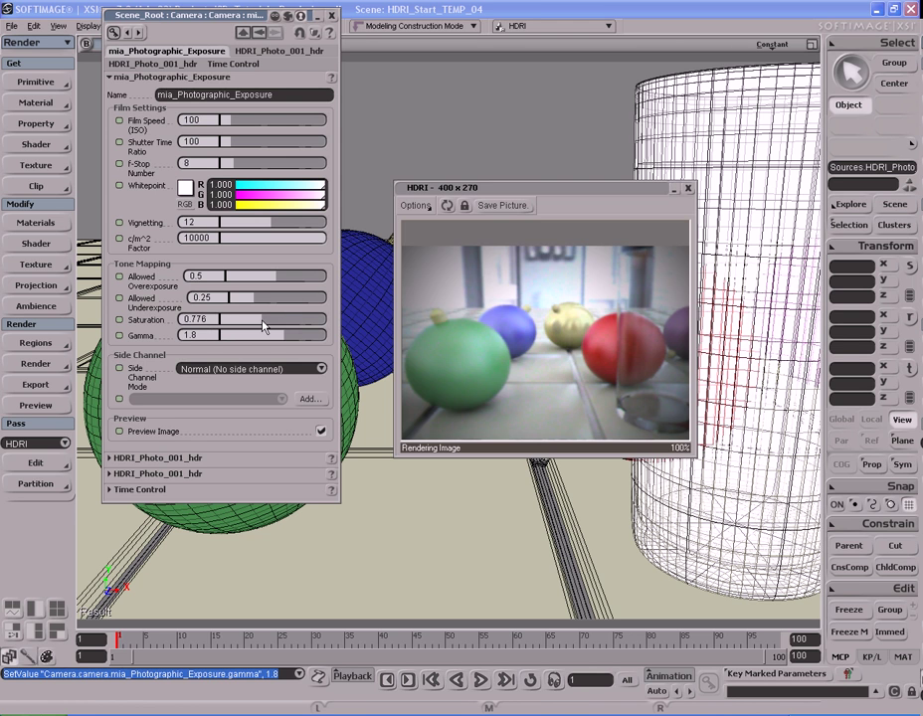
pyautogui.hotkey('ctrl', 'z')
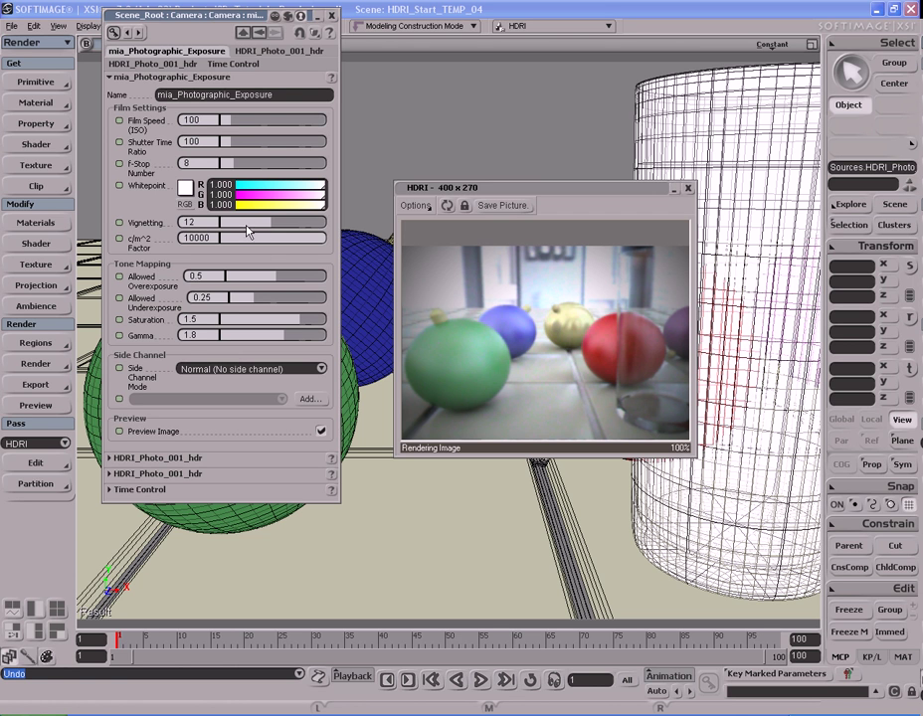
# Test weaker Vignetting on the preview picture with values of about 3.4 and 1
pyautogui.moveTo(253, 228); pyautogui.dragTo(237, 229)
pyautogui.click(195, 222)
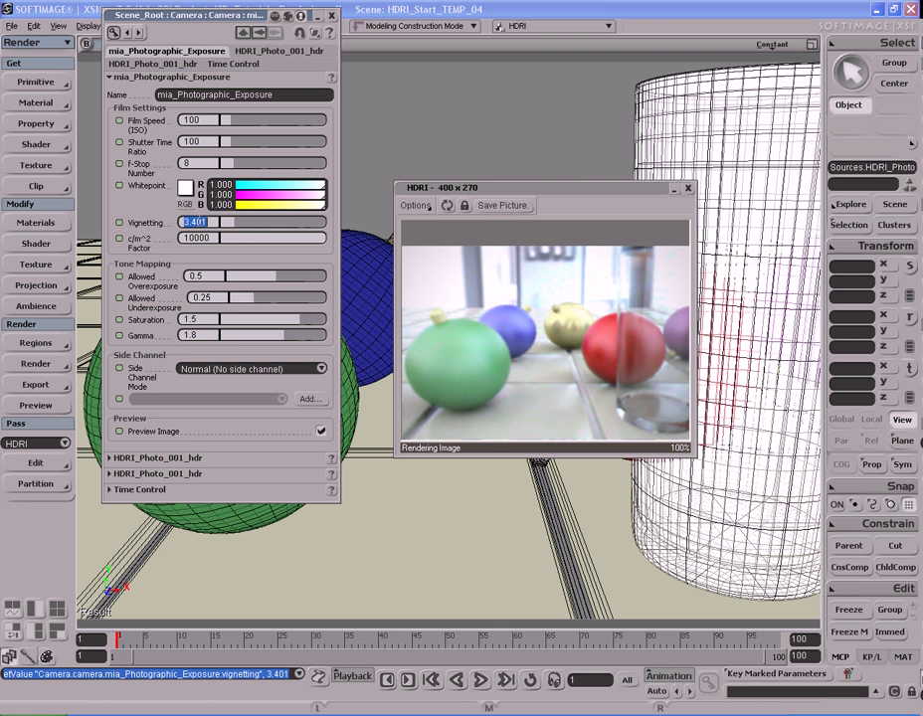
pyautogui.write('1')
pyautogui.press('Return')
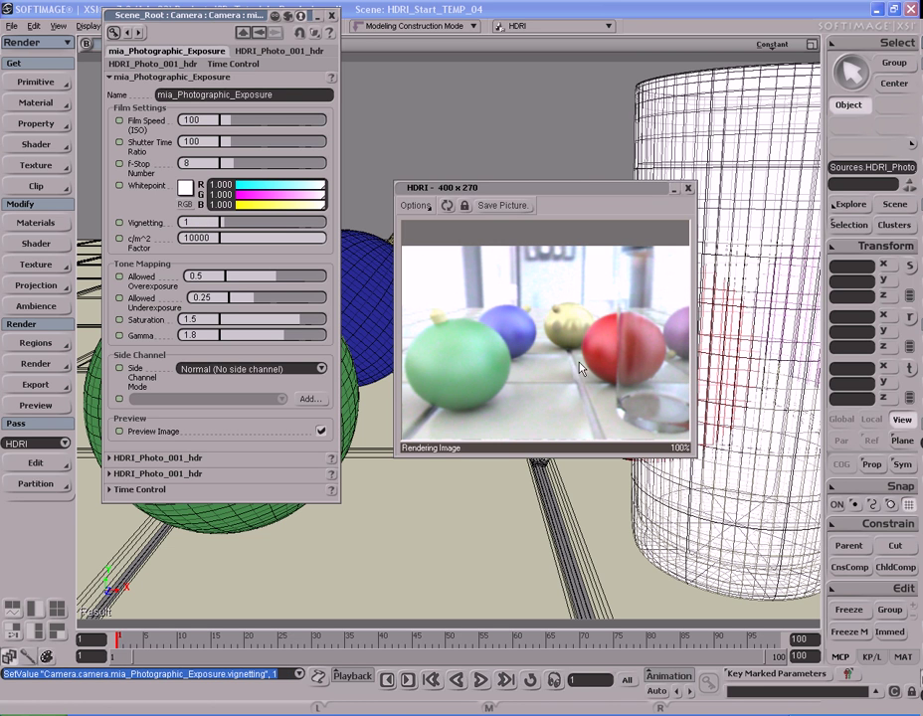
# Try Vignetting at about 13.1, set it to 12 and turn off the exposure shader's Preview Image option
pyautogui.moveTo(277, 226); pyautogui.dragTo(336, 229)
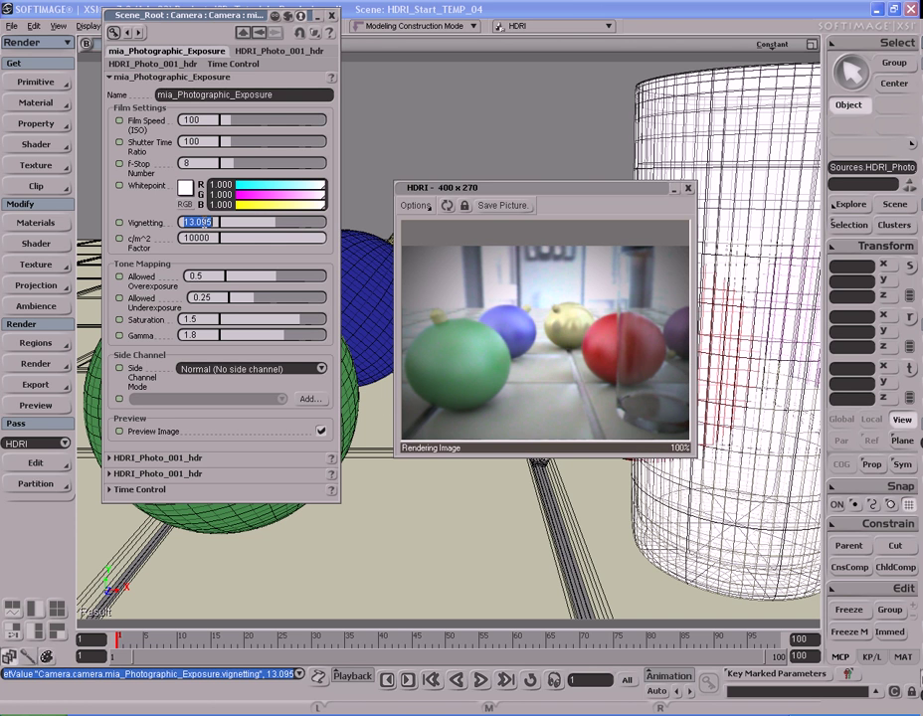
pyautogui.write('12')
pyautogui.press('Return')
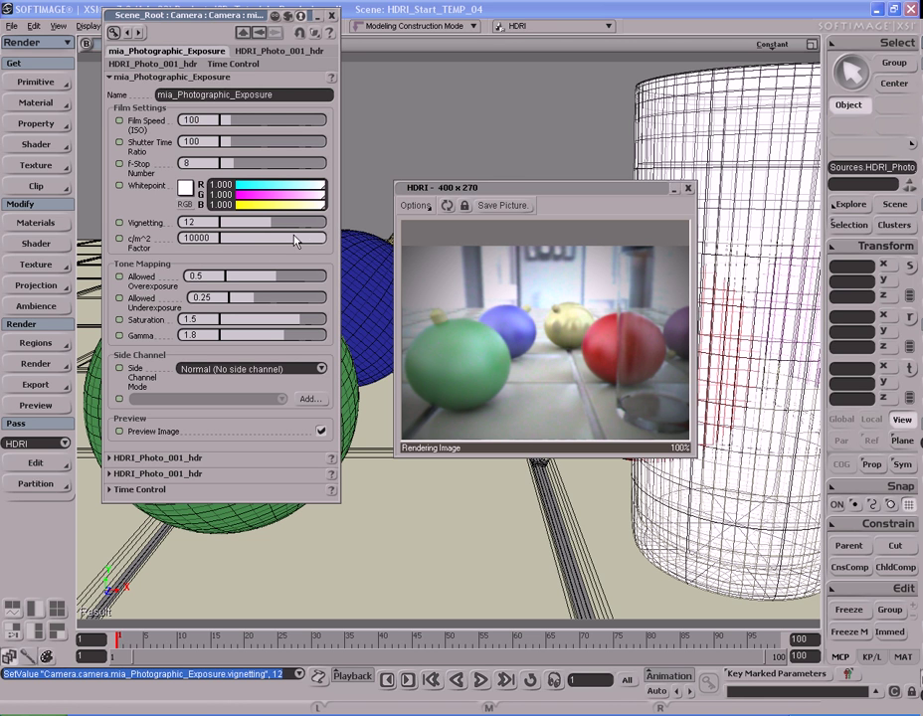
pyautogui.click(322, 432)
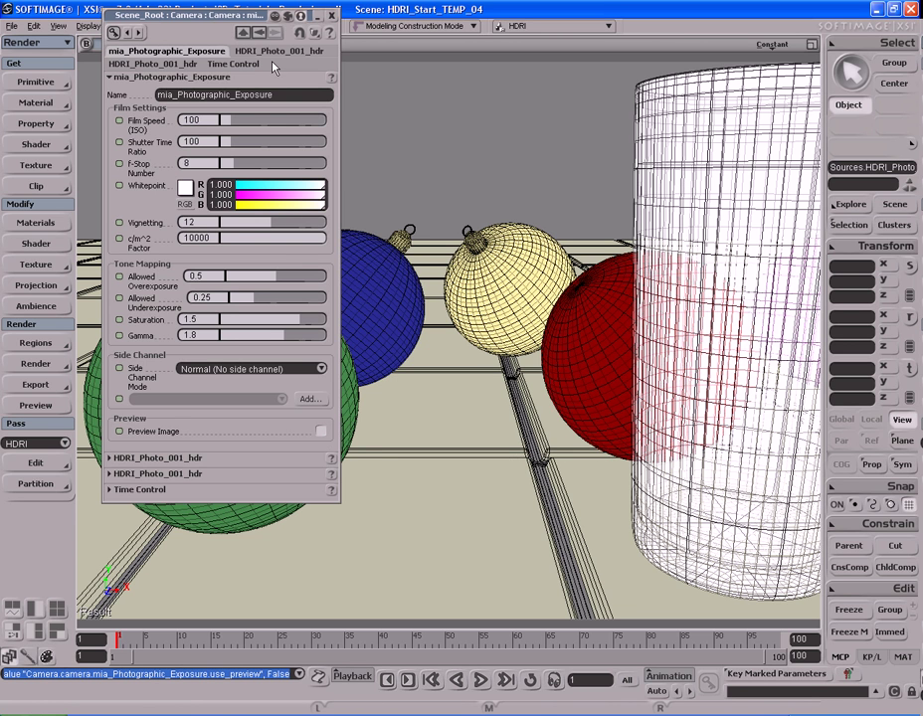
# Close the exposure shader's properties and render a preview of the HDRI pass to check the exposure, closing it partway through
pyautogui.click(333, 17)
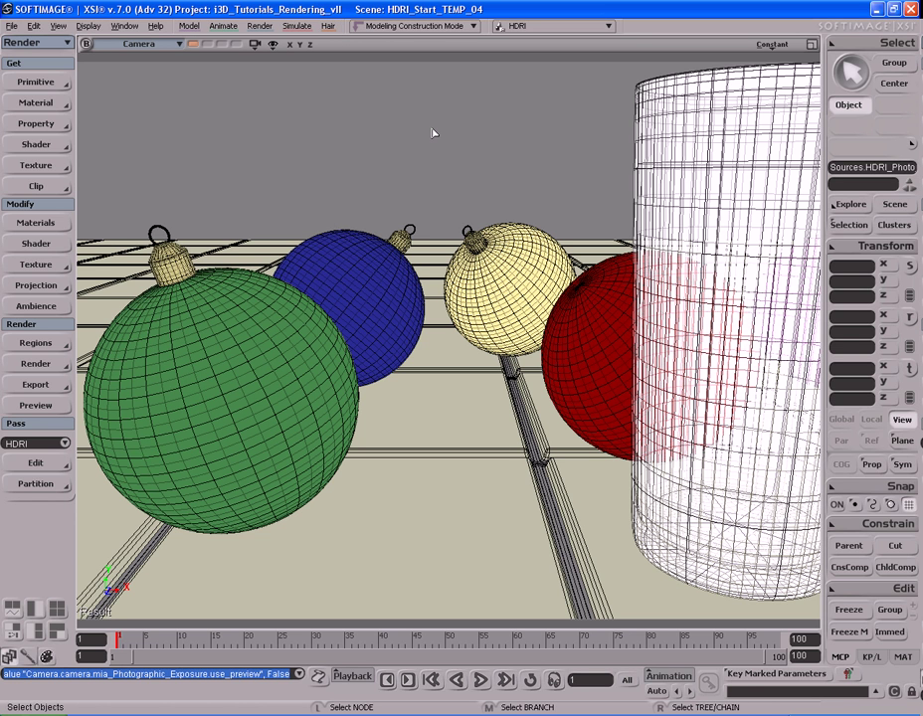
pyautogui.hotkey('shift', 'q')
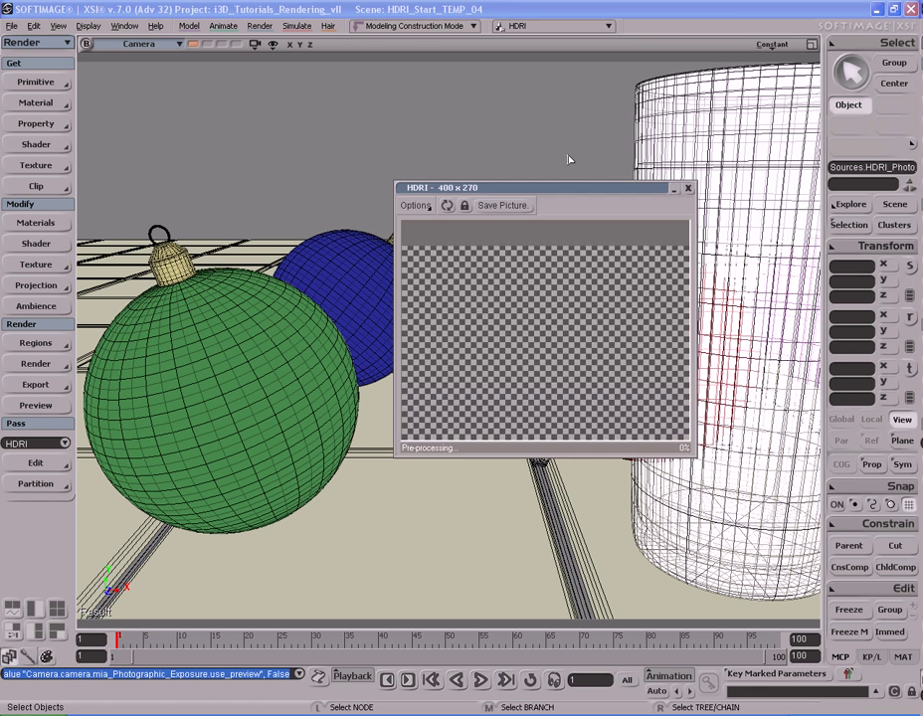
pyautogui.moveTo(585, 194); pyautogui.dragTo(475, 186)
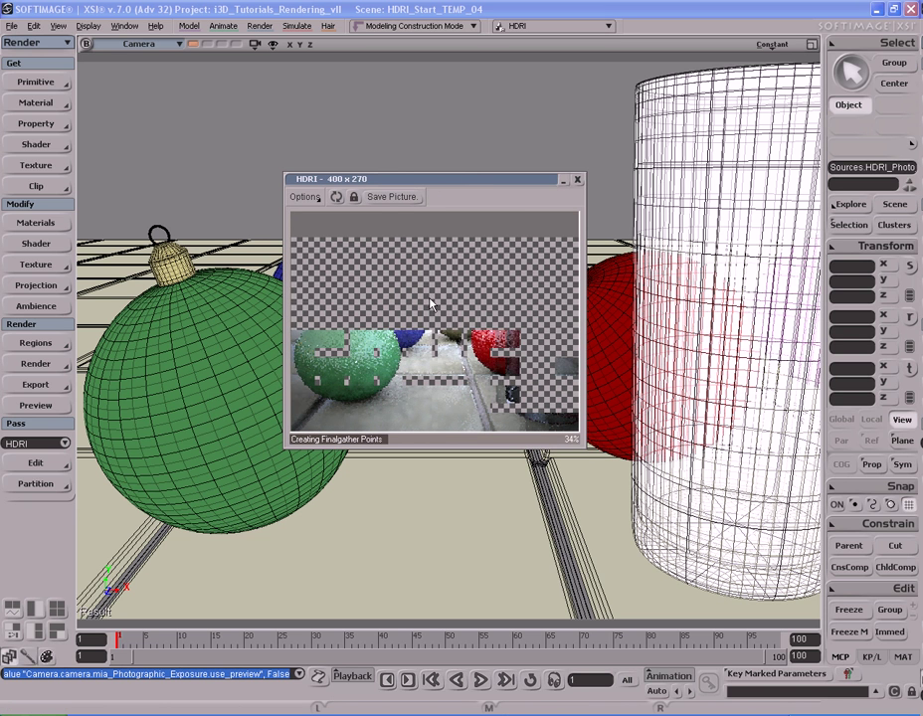
pyautogui.click(577, 181)
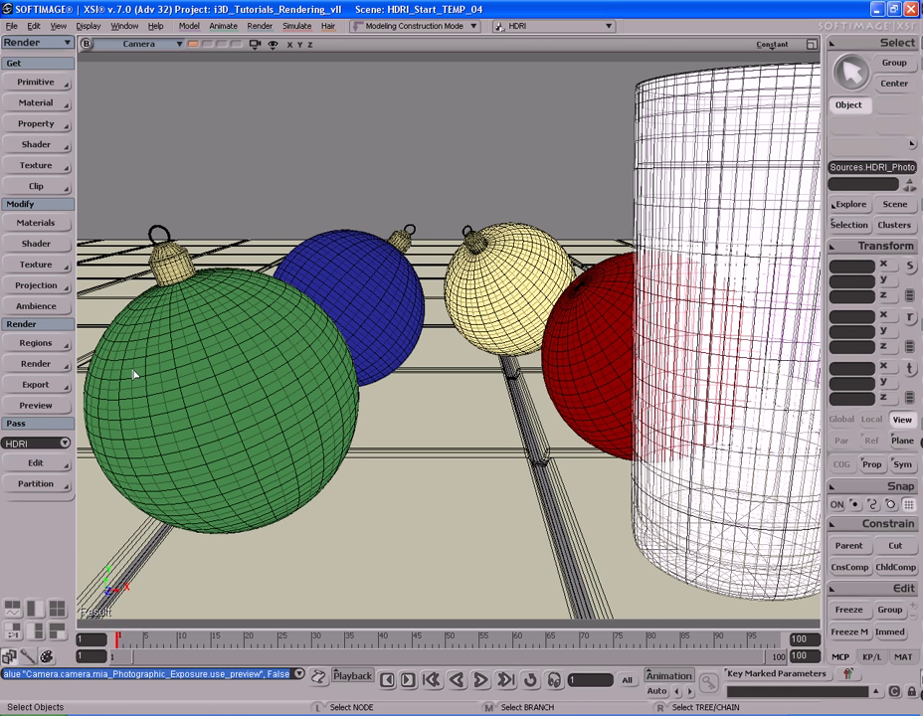
# Enable the mia_Bokeh_Lens shader on the HDRI pass and preview its depth of field in a render
pyautogui.click(37, 364)
pyautogui.click(120, 455)
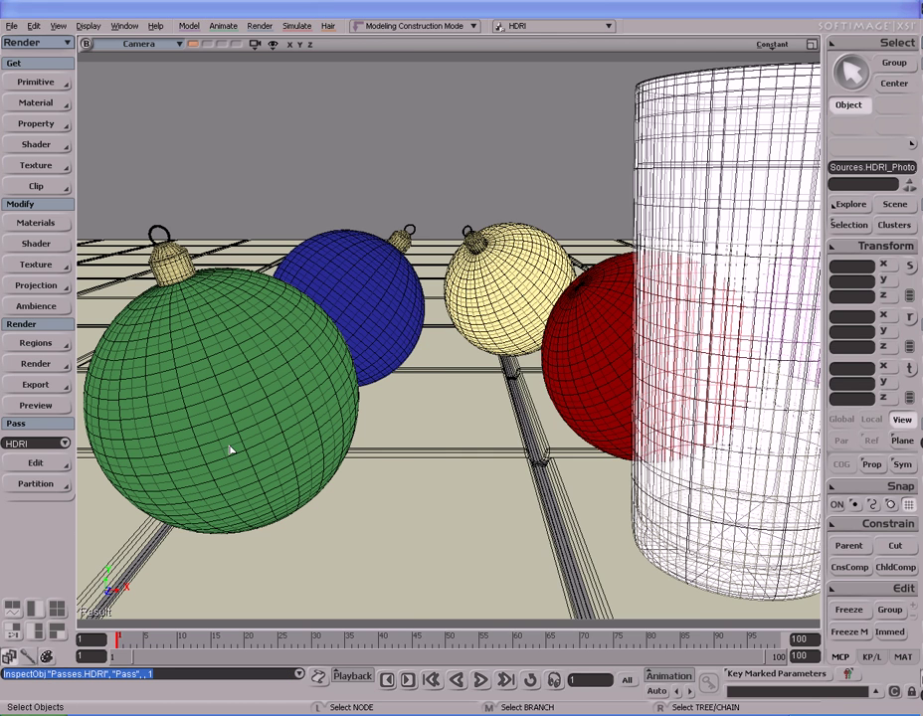
pyautogui.click(548, 113)
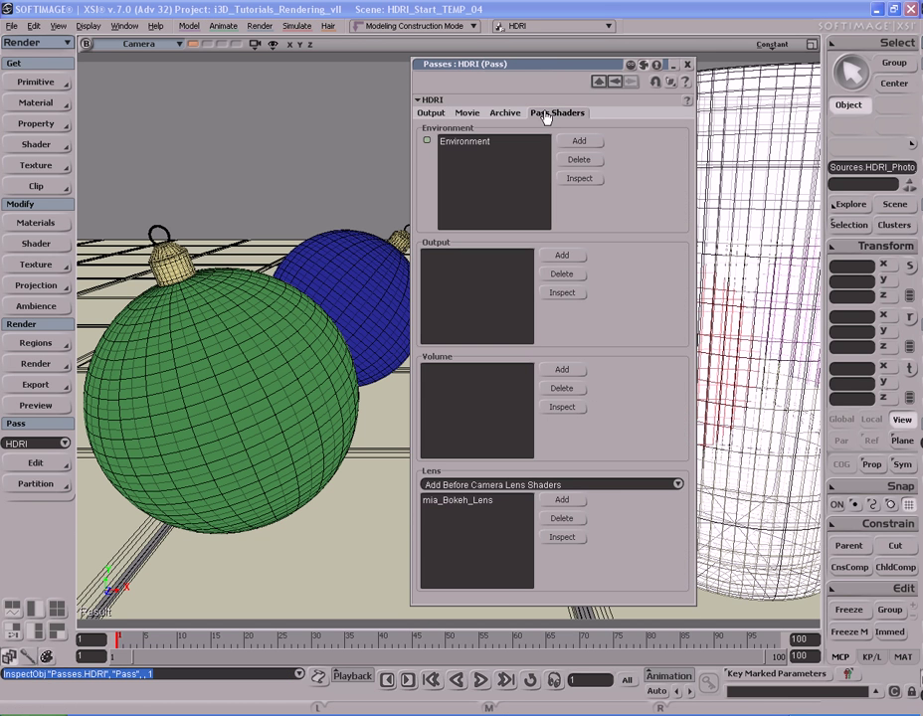
pyautogui.click(475, 504)
pyautogui.doubleClick(475, 503)
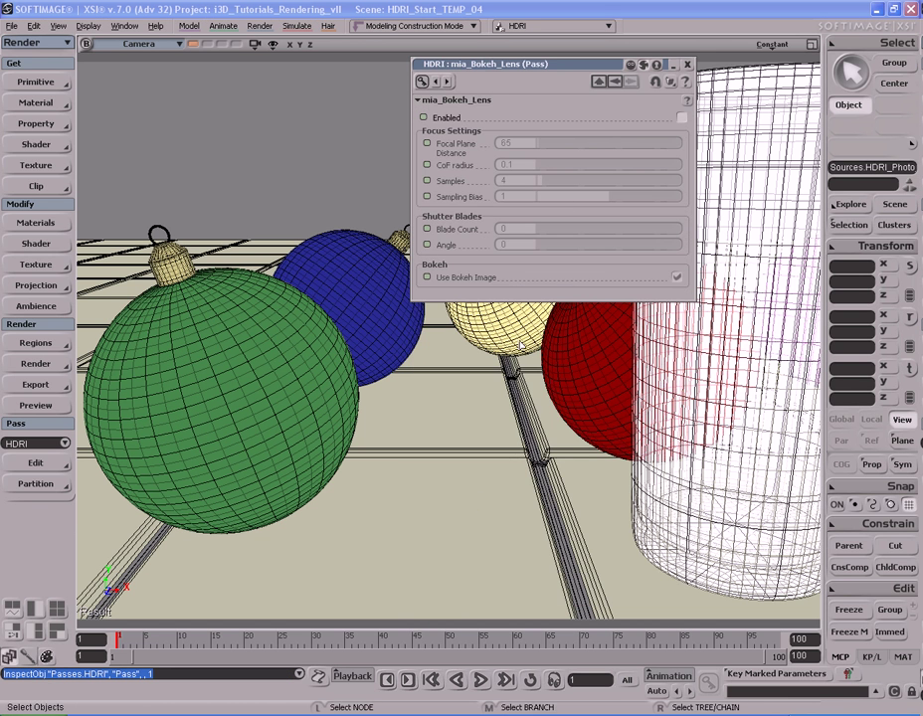
pyautogui.click(681, 118)
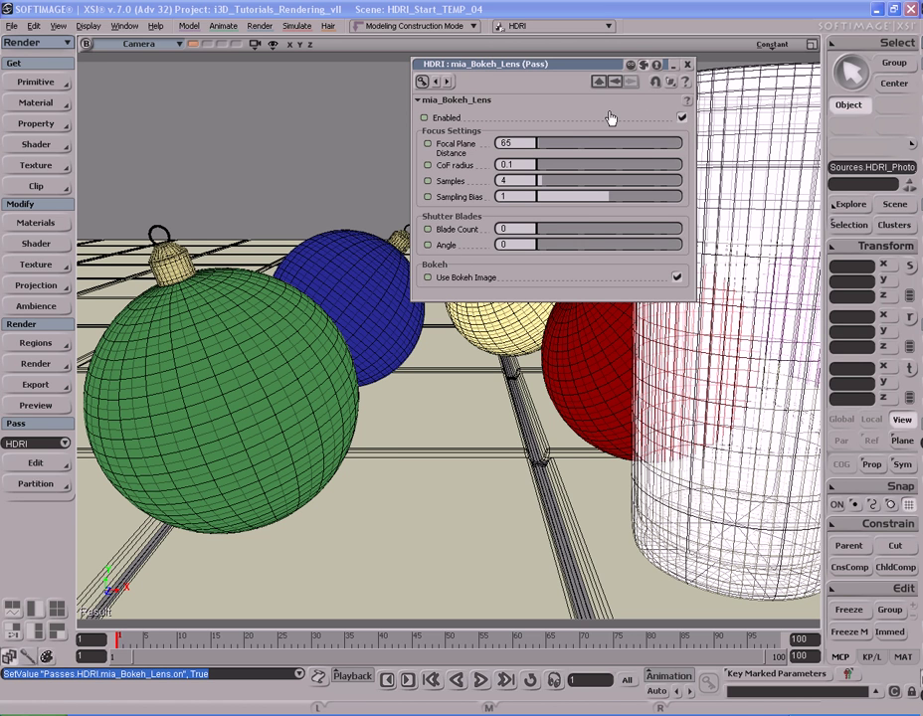
pyautogui.hotkey('shift', 'r')
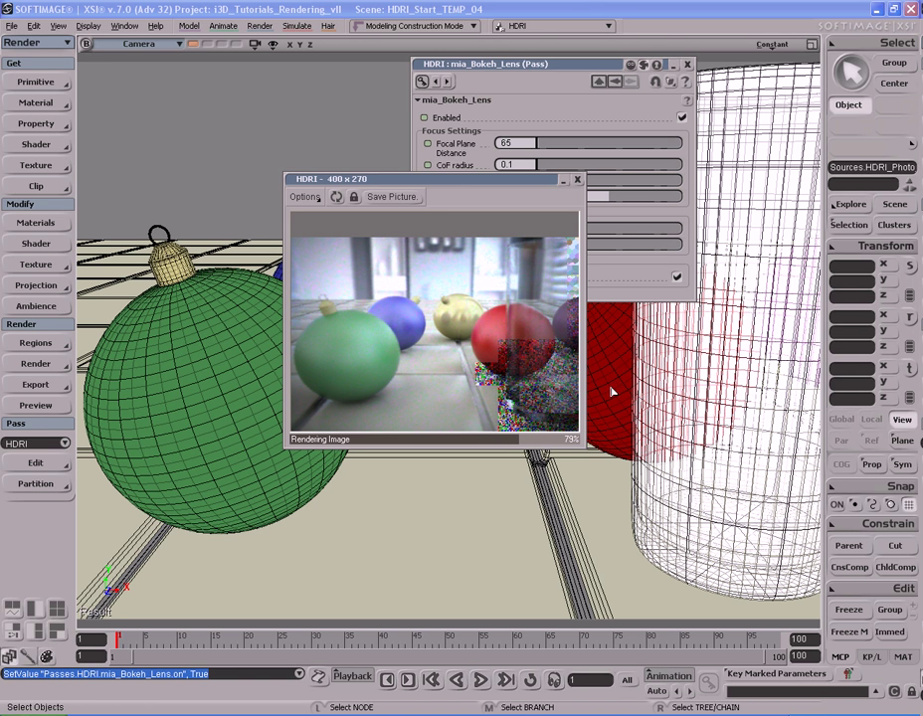
pyautogui.click(577, 180)
# Try 32 Samples on the bokeh lens shader and return the value to 4
pyautogui.click(522, 180)
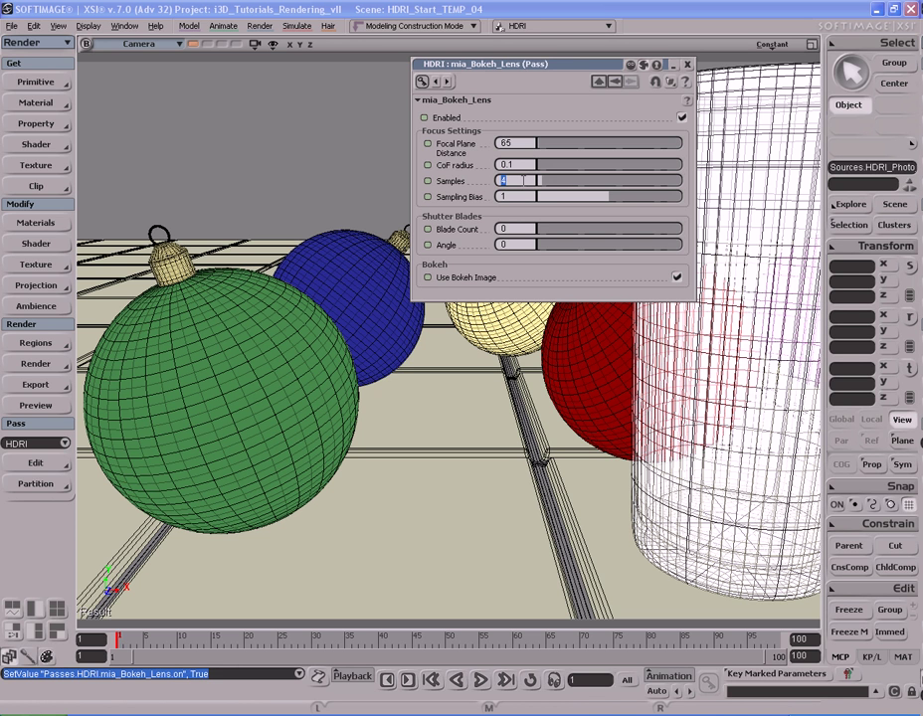
pyautogui.write('32')
pyautogui.press('Return')
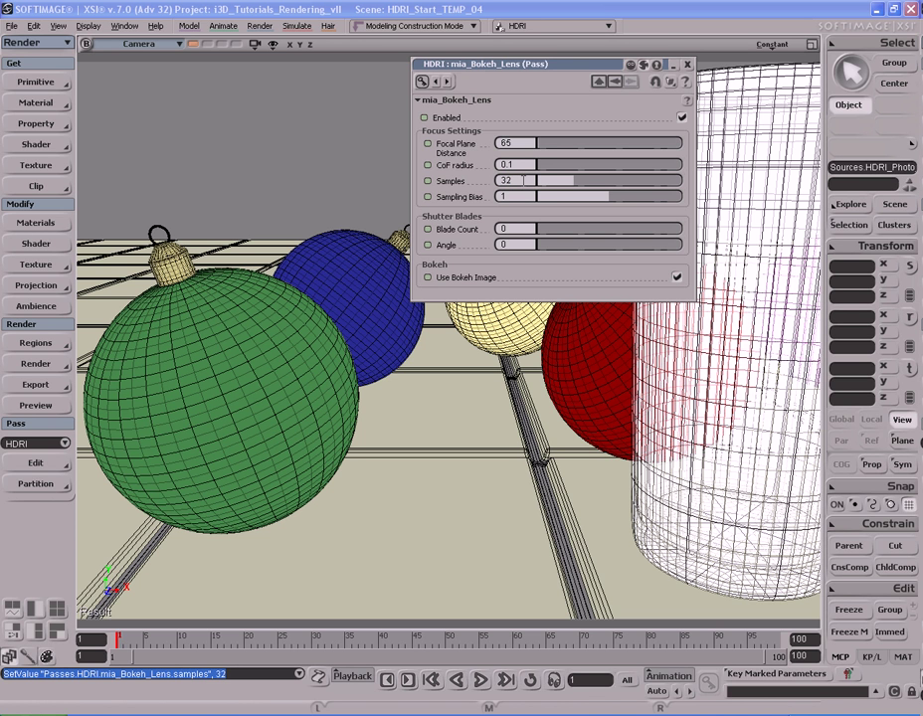
pyautogui.click(522, 180)
pyautogui.write('4')
pyautogui.press('Return')
# Set the bokeh lens shader's Samples to 8 and close its properties
pyautogui.click(524, 180)
pyautogui.write('8')
pyautogui.press('Return')
pyautogui.click(523, 180)
pyautogui.click(523, 180)
pyautogui.doubleClick(524, 180)
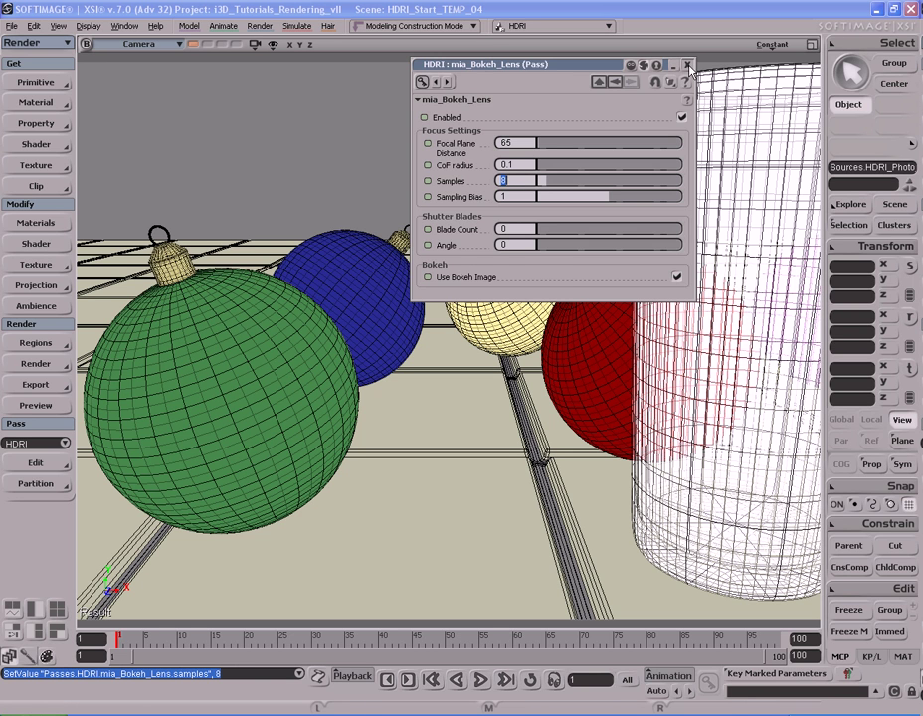
pyautogui.click(414, 439)
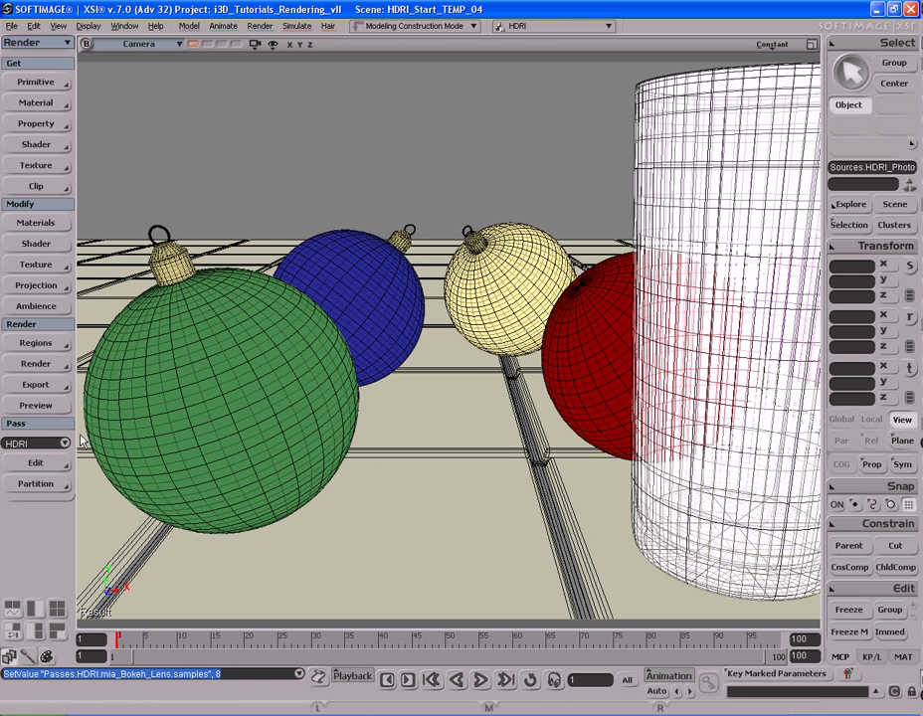
# Open the Render Manager and set the HDRI pass's output width to 600 with the aspect ratio locked
pyautogui.click(35, 364)
pyautogui.click(146, 511)
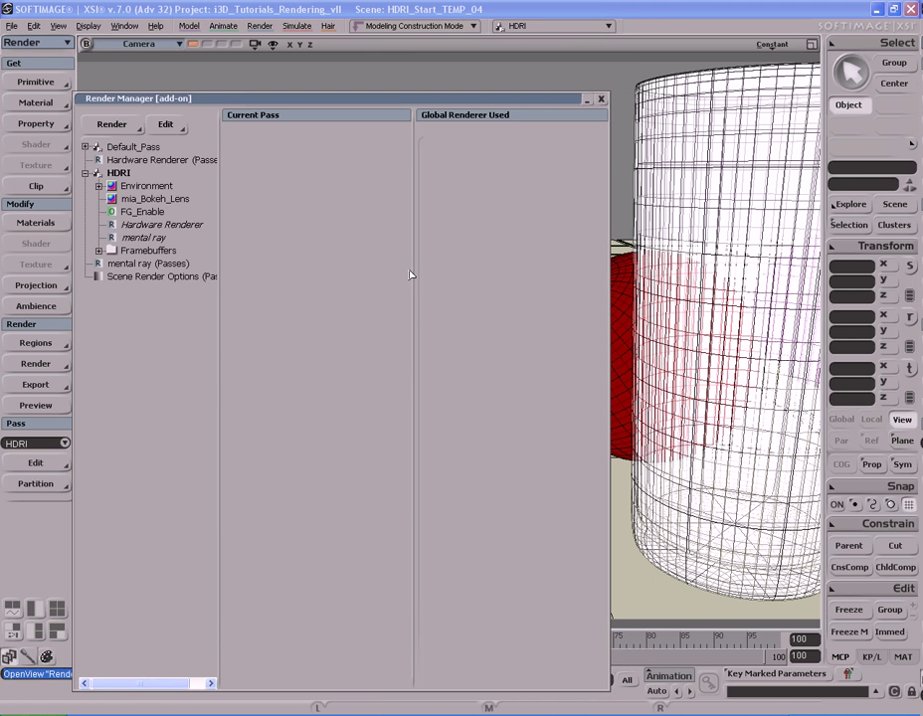
pyautogui.moveTo(365, 100); pyautogui.dragTo(420, 50)
pyautogui.moveTo(665, 246); pyautogui.dragTo(772, 249)
pyautogui.moveTo(473, 252); pyautogui.dragTo(516, 254)
pyautogui.click(298, 91)
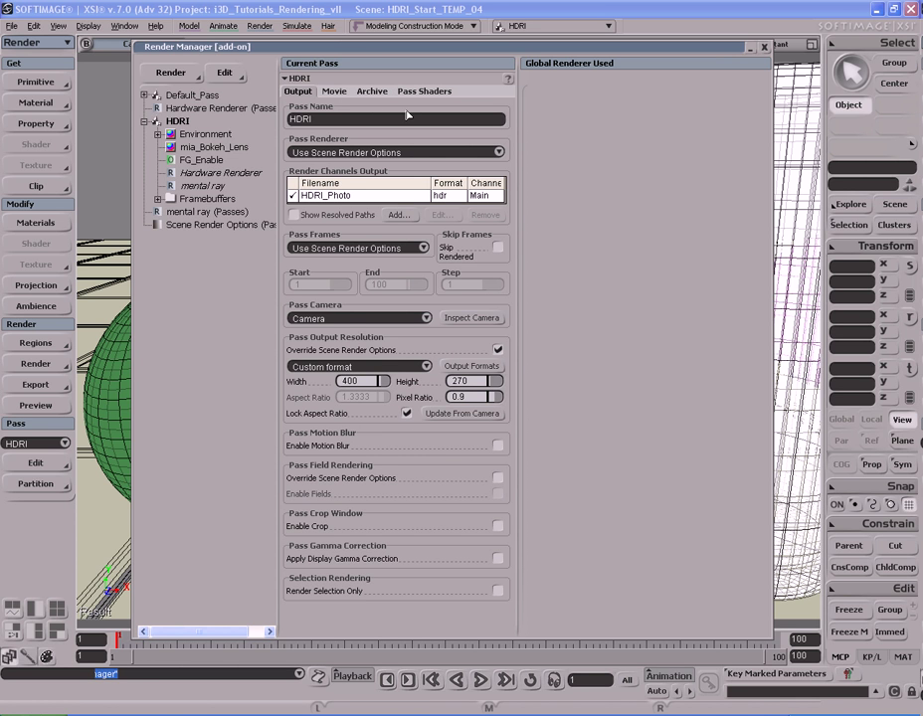
pyautogui.click(369, 385)
pyautogui.write('600')
pyautogui.press('Return')
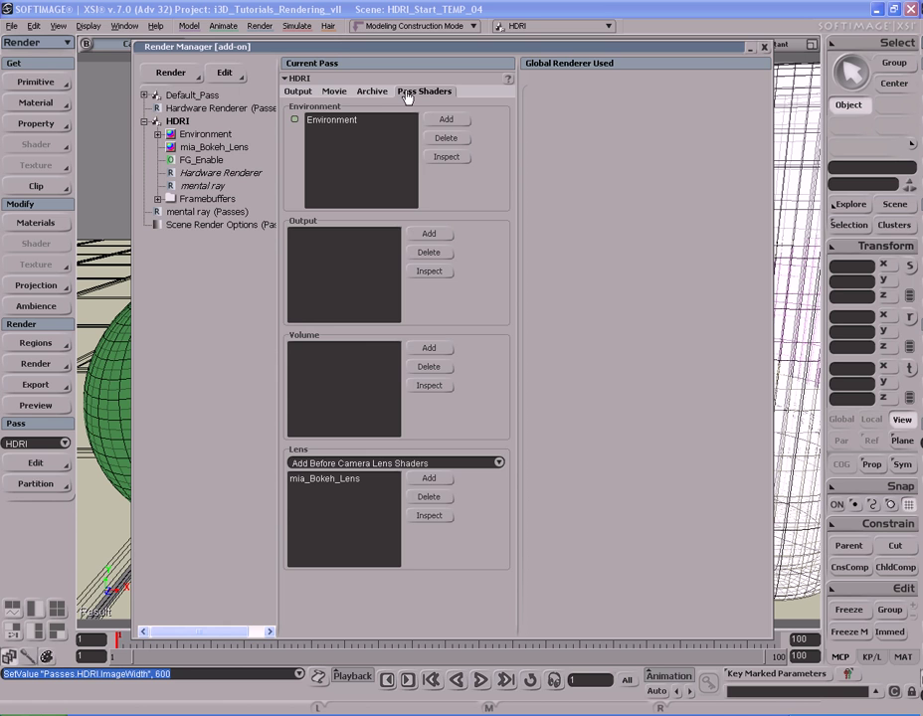
# Set the HDRI pass's lens shader order to Add Before Camera Lens Shaders and return to the pass output settings
pyautogui.click(348, 463)
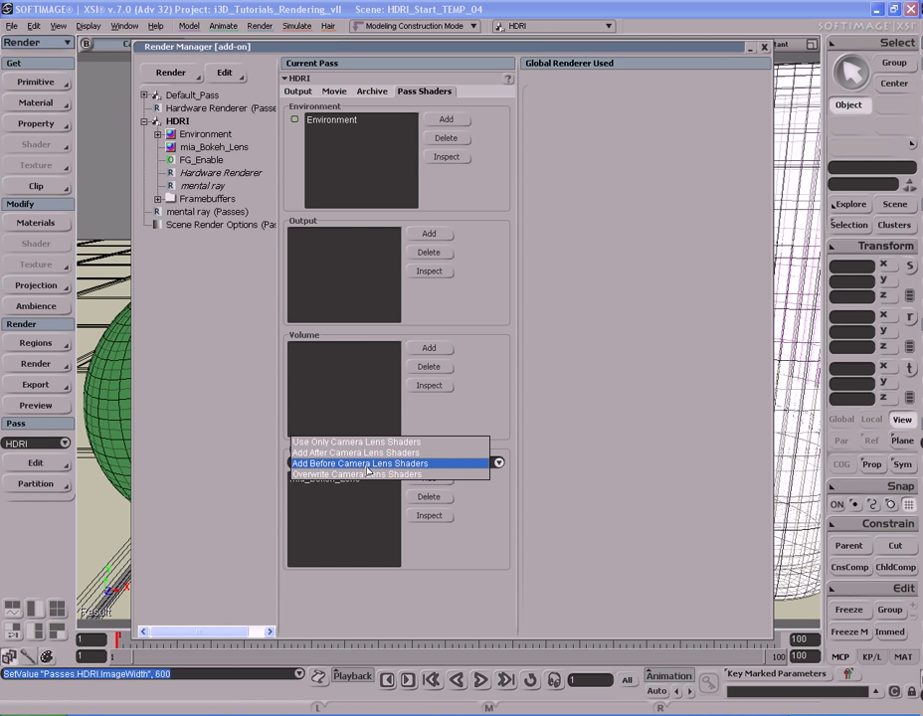
pyautogui.click(368, 466)
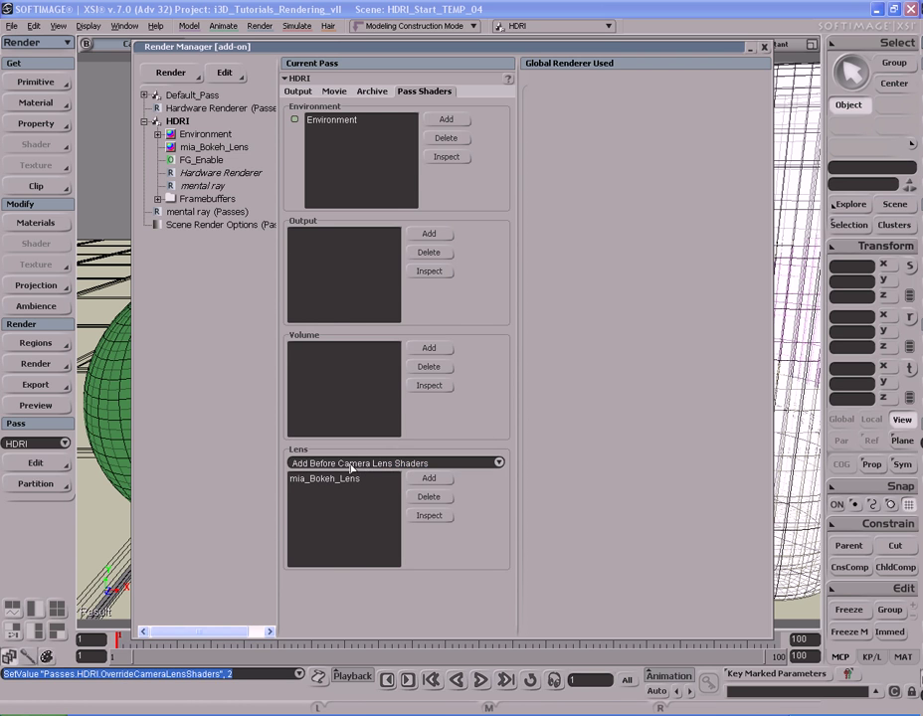
pyautogui.click(297, 91)
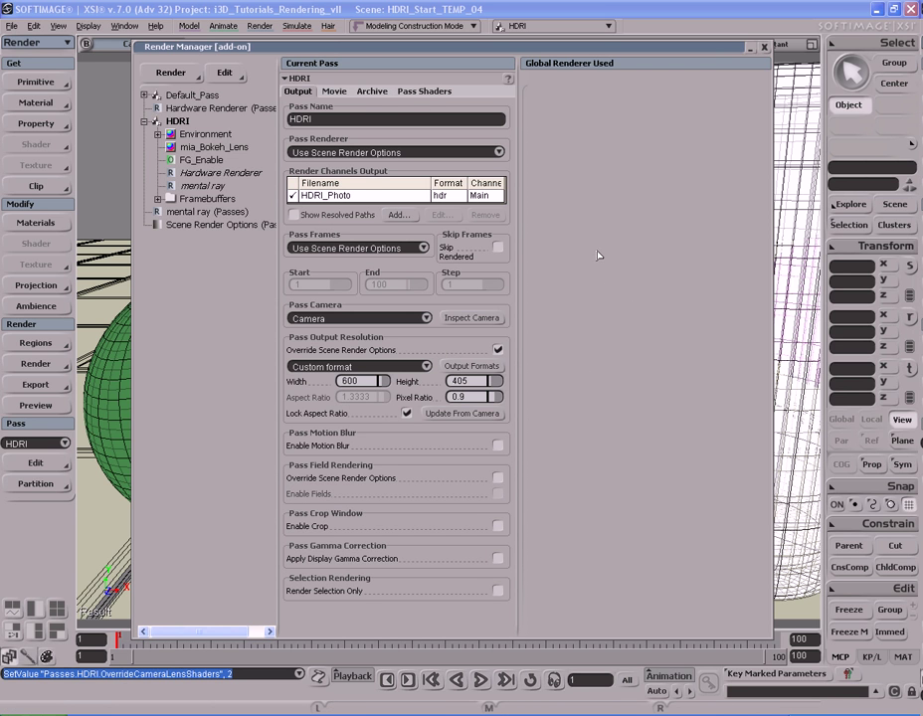
# Set mental ray's aliasing to Min Level 0 and Max Level 2, with a Sampling Contrast of 0.1 in all channels
pyautogui.click(197, 187)
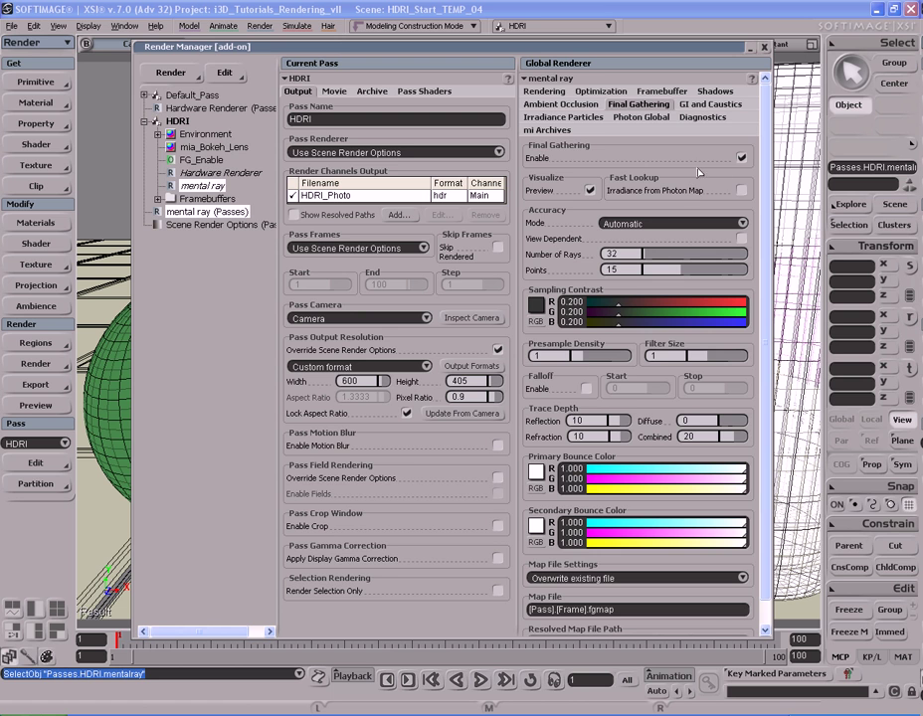
pyautogui.click(544, 90)
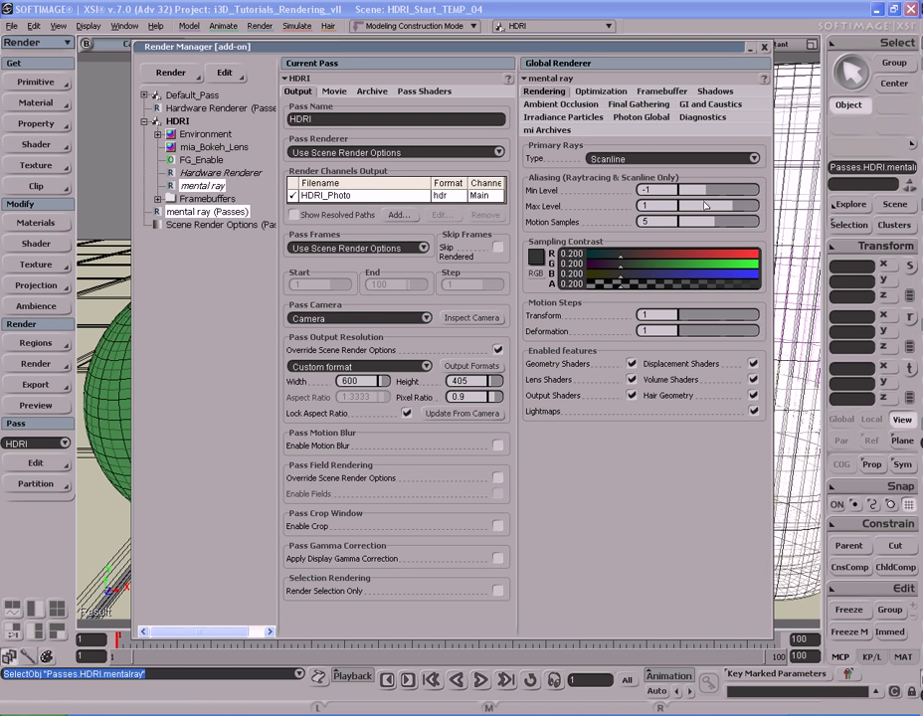
pyautogui.moveTo(712, 196); pyautogui.dragTo(723, 195)
pyautogui.moveTo(734, 206); pyautogui.dragTo(745, 212)
pyautogui.click(575, 256)
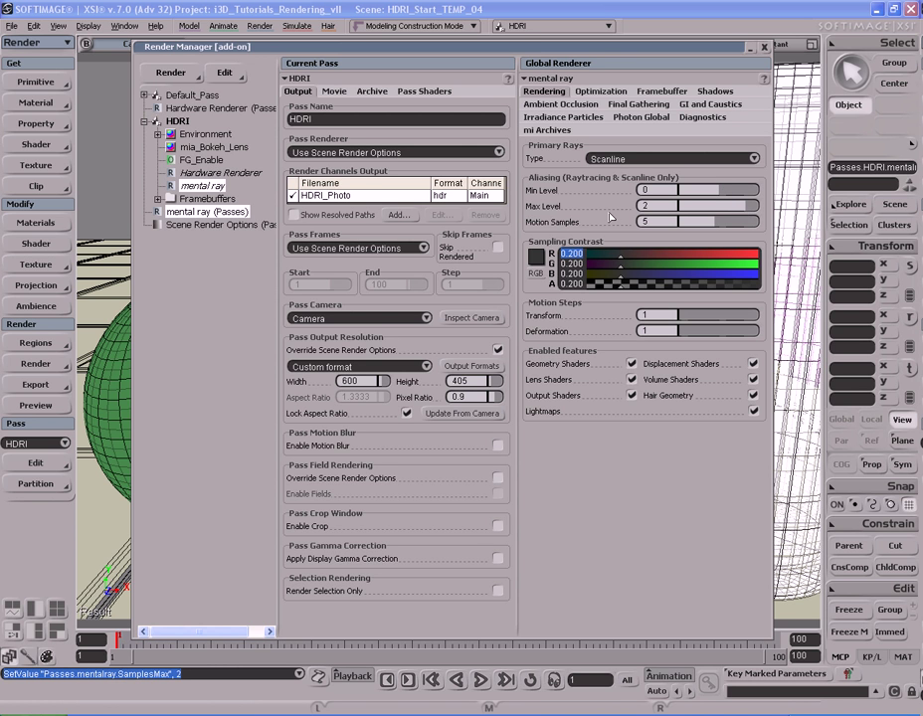
pyautogui.write('0.1')
pyautogui.press('Return')
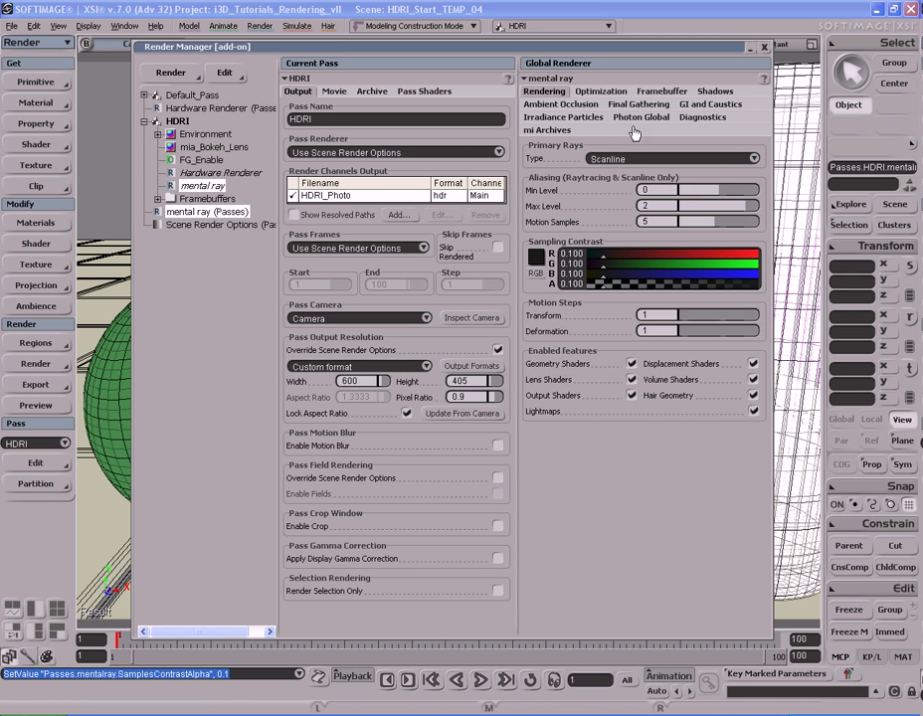
# Raise mental ray's Final Gathering Number of Rays to 256 and enlarge the Render Manager window to show all its settings
pyautogui.click(609, 91)
pyautogui.click(663, 90)
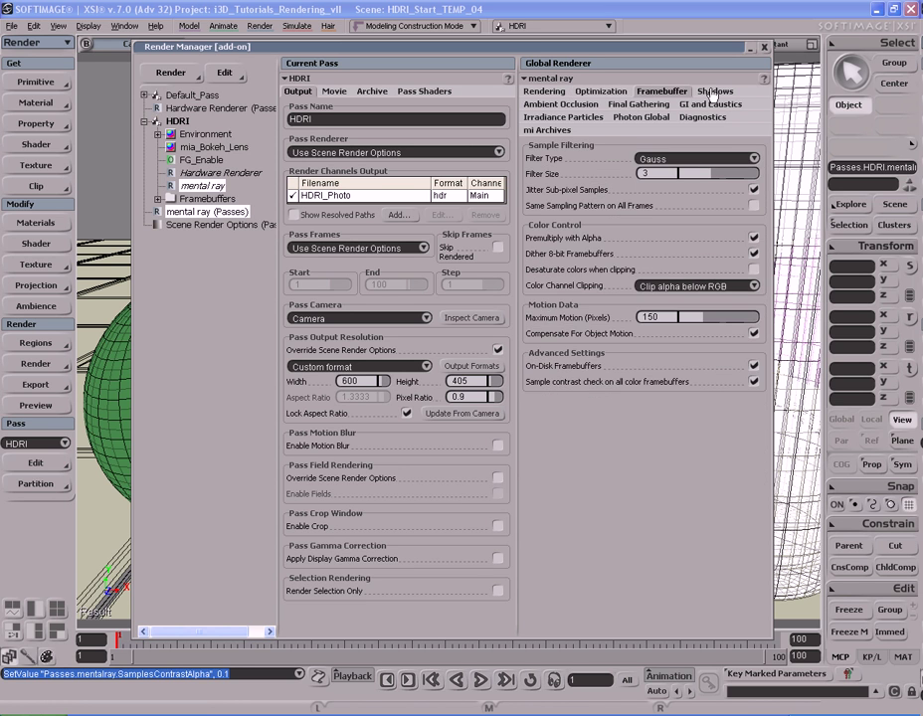
pyautogui.click(716, 91)
pyautogui.click(567, 105)
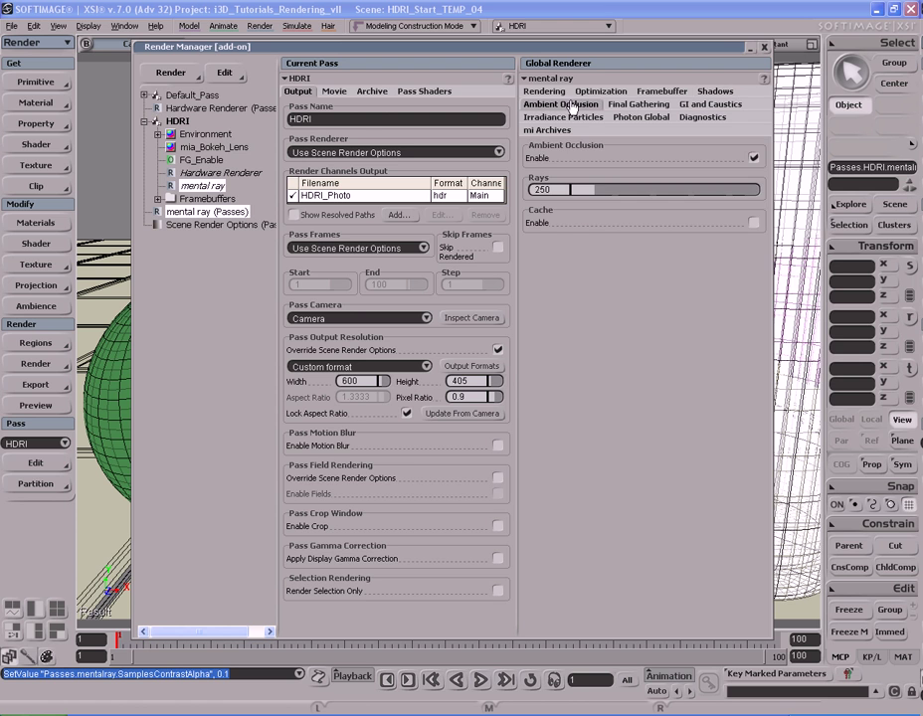
pyautogui.click(648, 109)
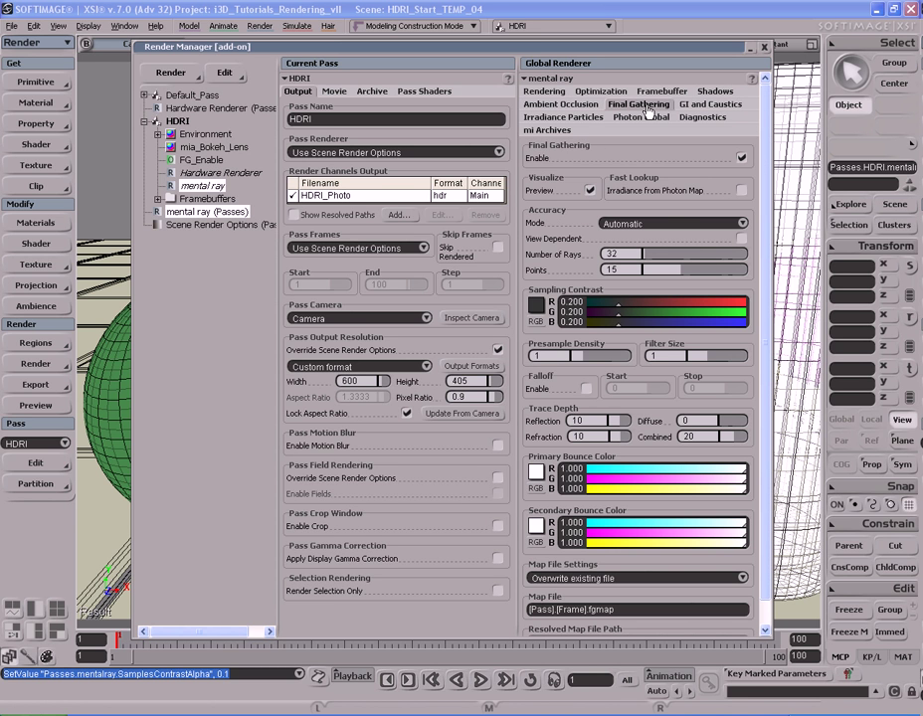
pyautogui.click(637, 254)
pyautogui.write('256')
pyautogui.press('Return')
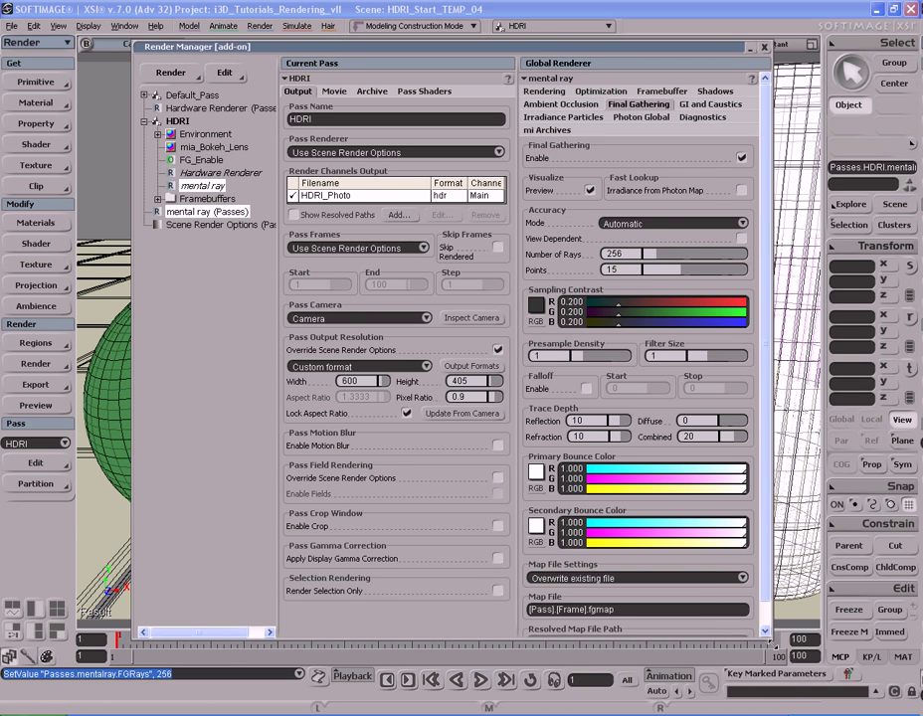
pyautogui.moveTo(769, 637); pyautogui.dragTo(787, 688)
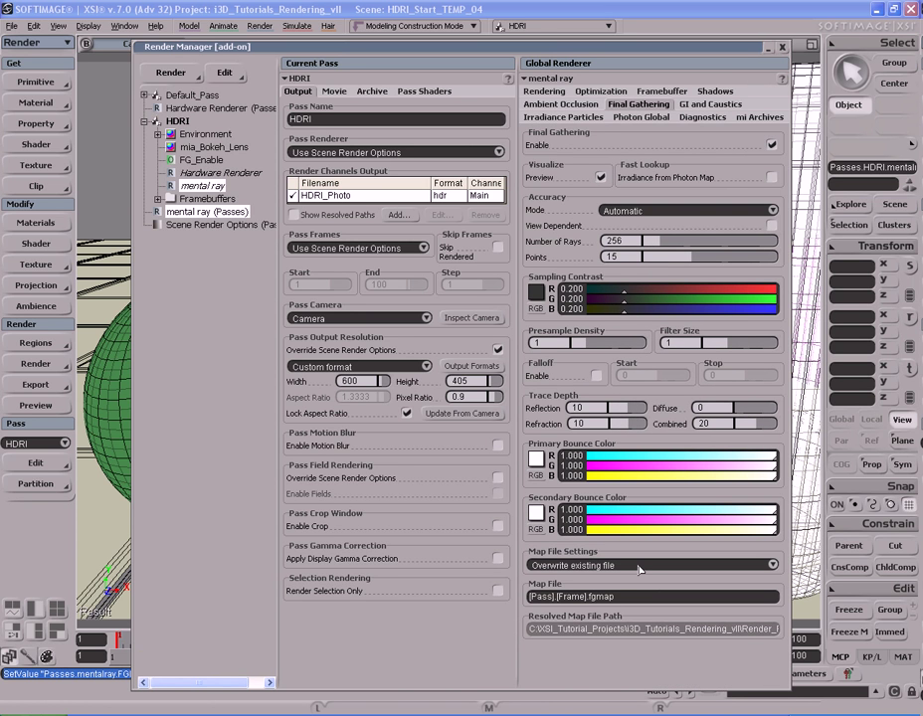
# Review mental ray's GI and Caustics, Irradiance Particles, Diagnostics, mi Archives, Optimization and Rendering settings, and close the Render Manager
pyautogui.click(709, 105)
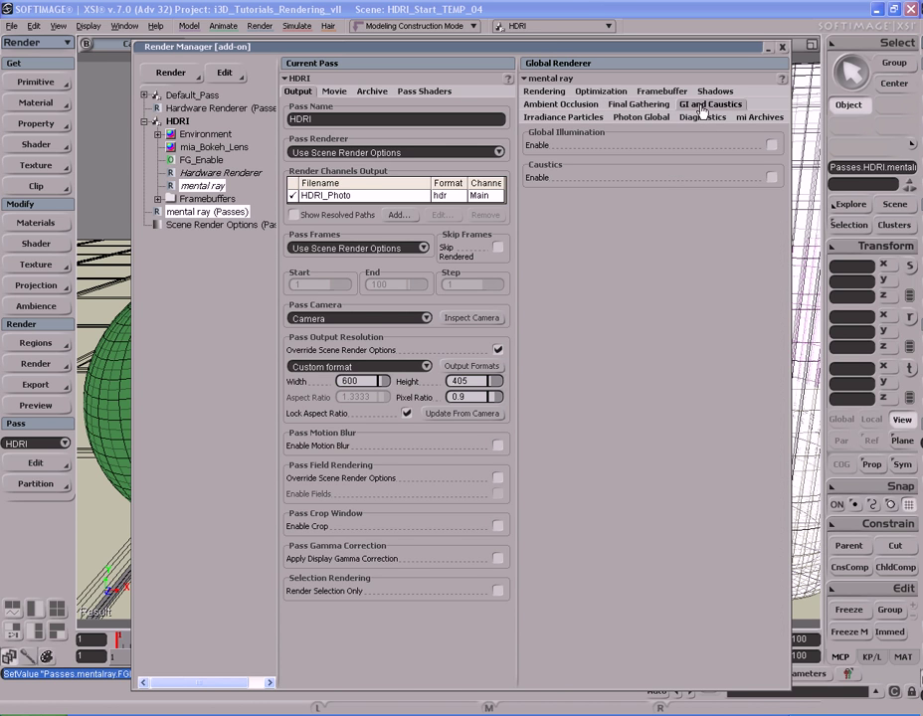
pyautogui.click(575, 118)
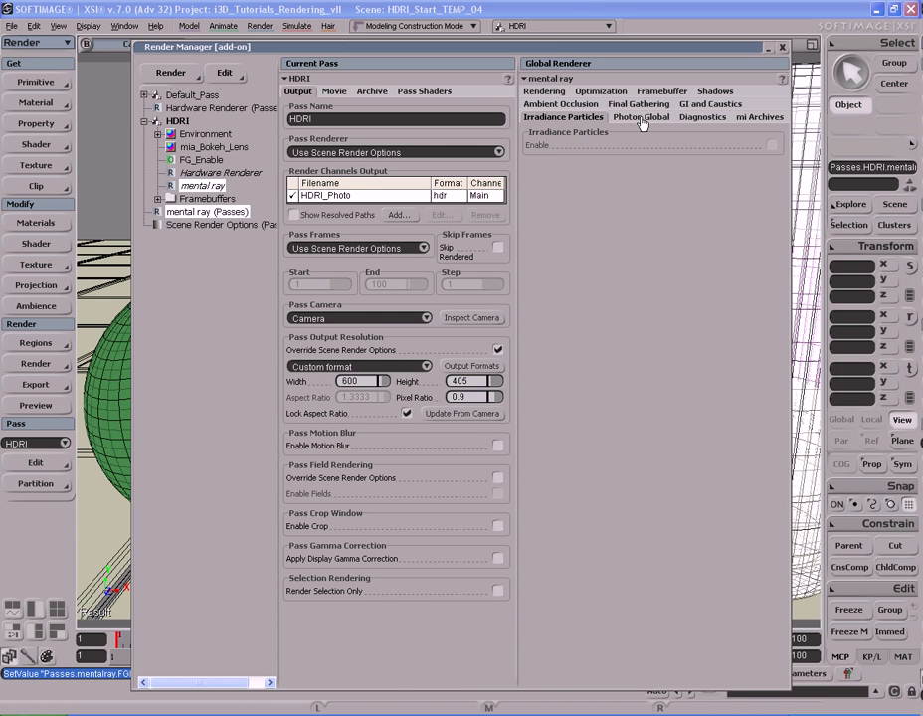
pyautogui.click(702, 117)
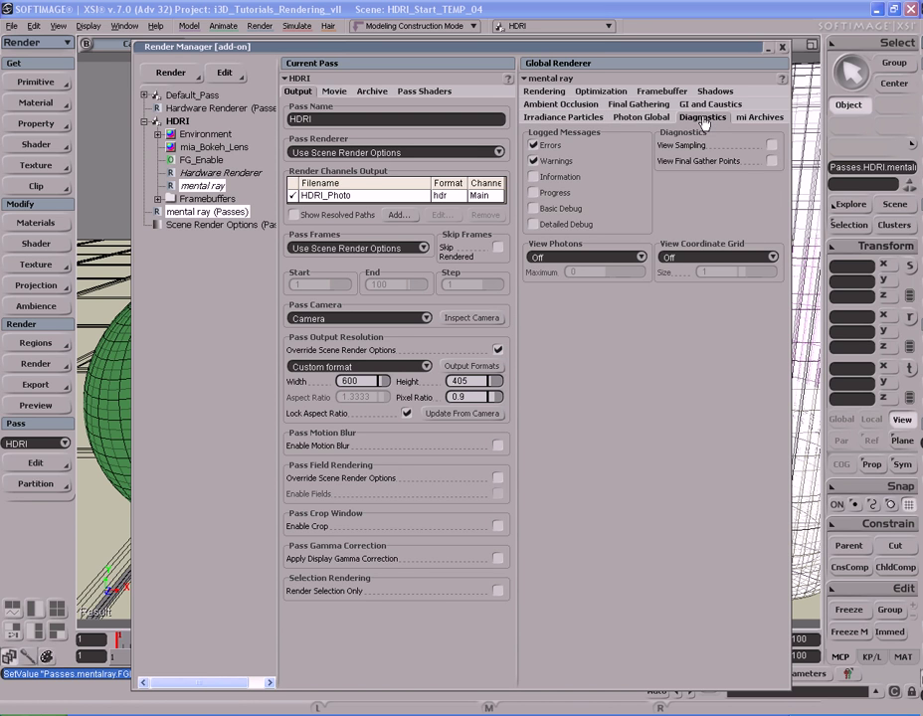
pyautogui.click(564, 178)
pyautogui.click(753, 119)
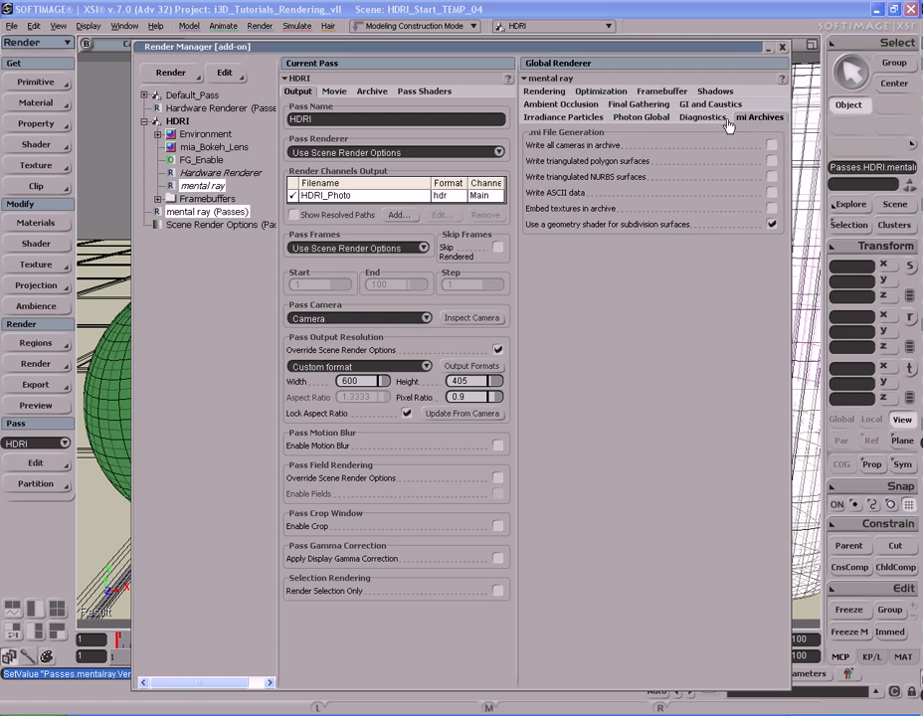
pyautogui.click(702, 118)
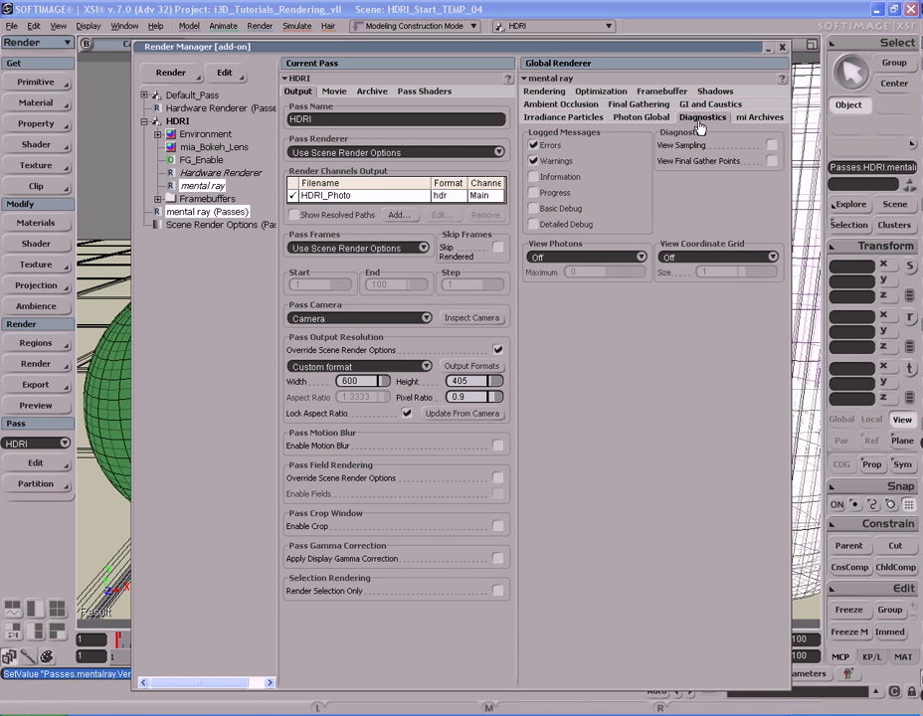
pyautogui.click(637, 103)
pyautogui.click(562, 104)
pyautogui.click(593, 92)
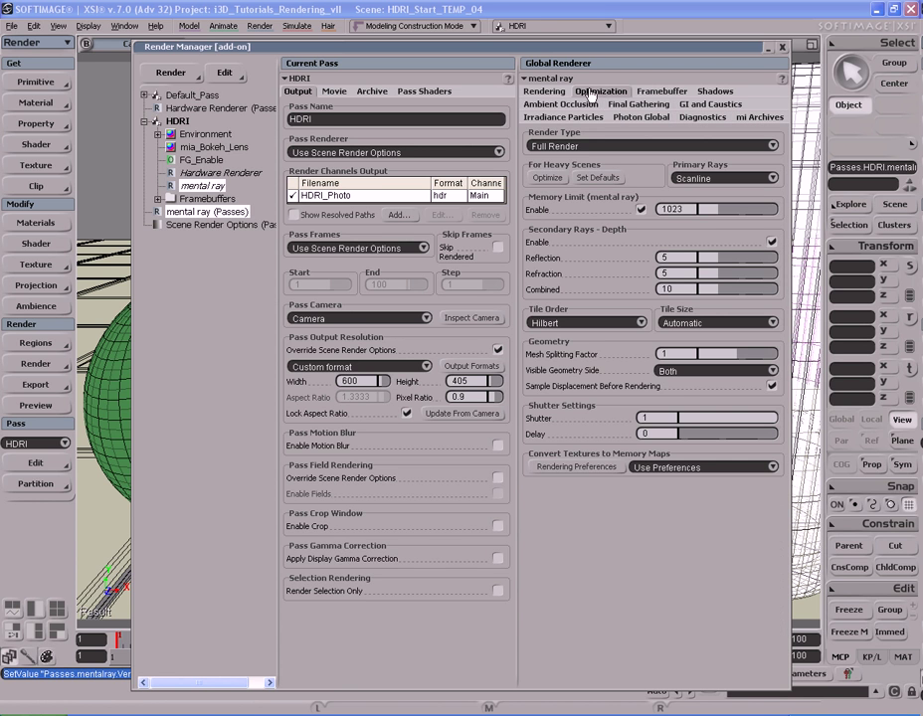
pyautogui.click(537, 92)
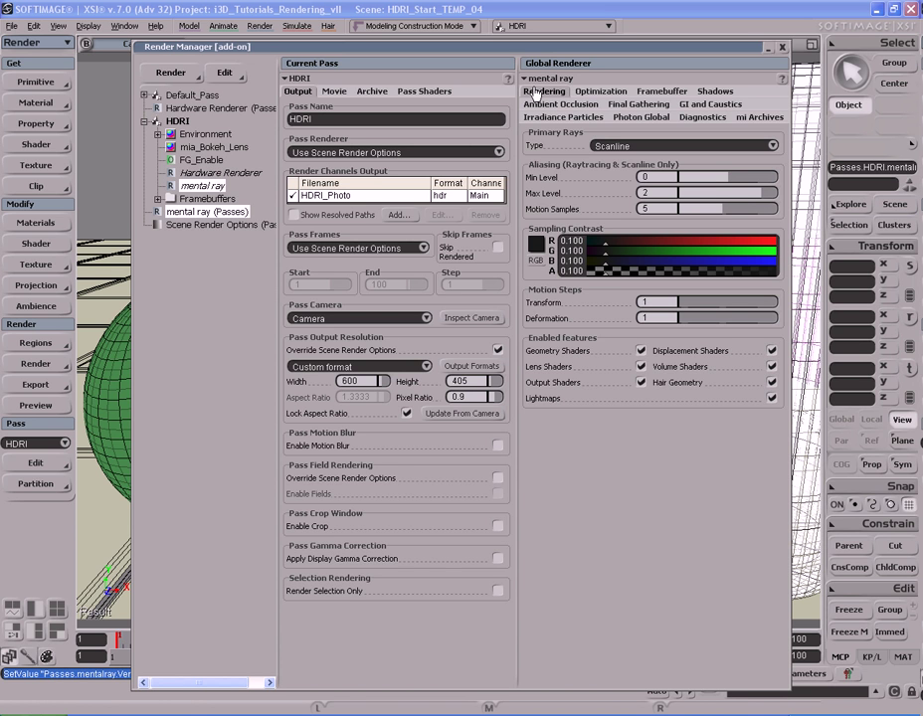
pyautogui.click(783, 49)
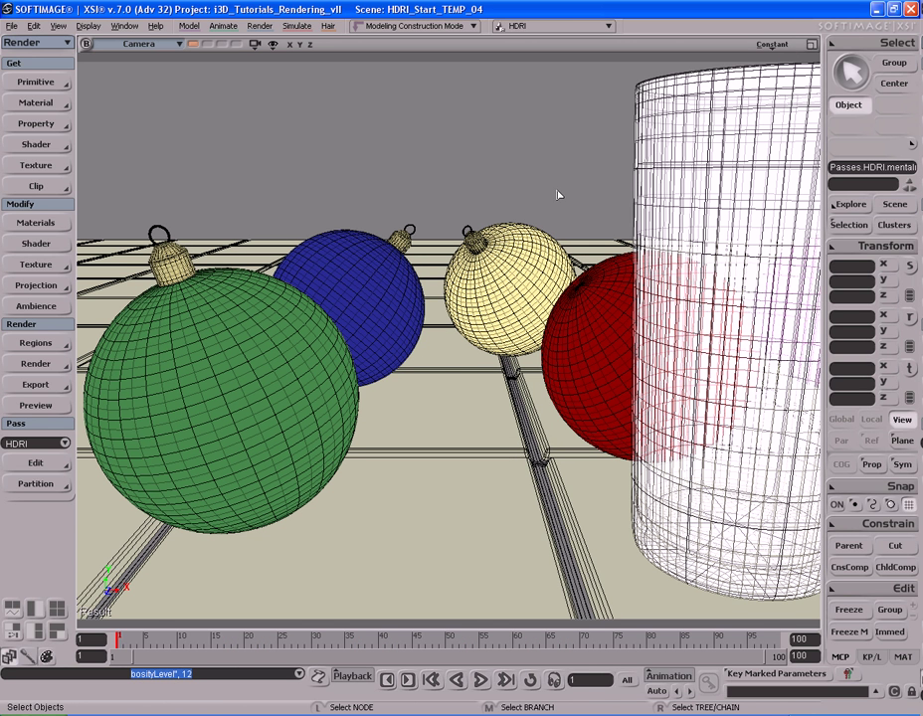